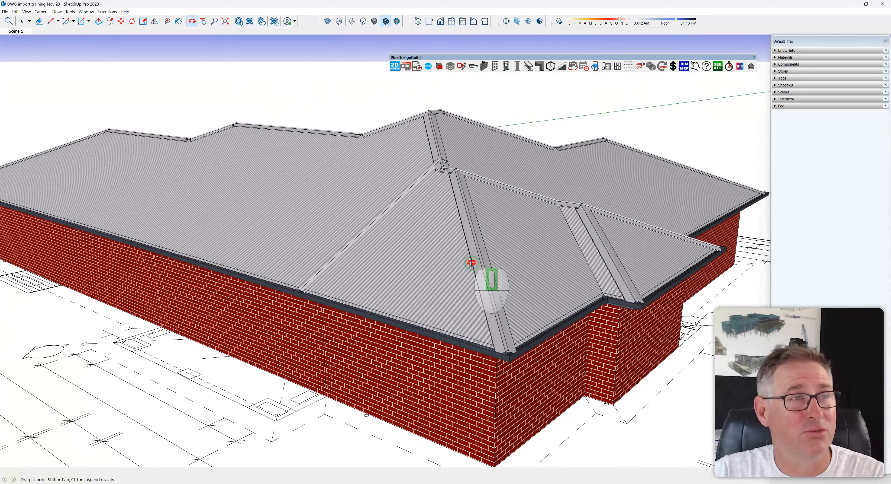
Examine the roof ridges, hips and seams on both brick houses and compare the two models.
scroll(406, 211, up, 5)
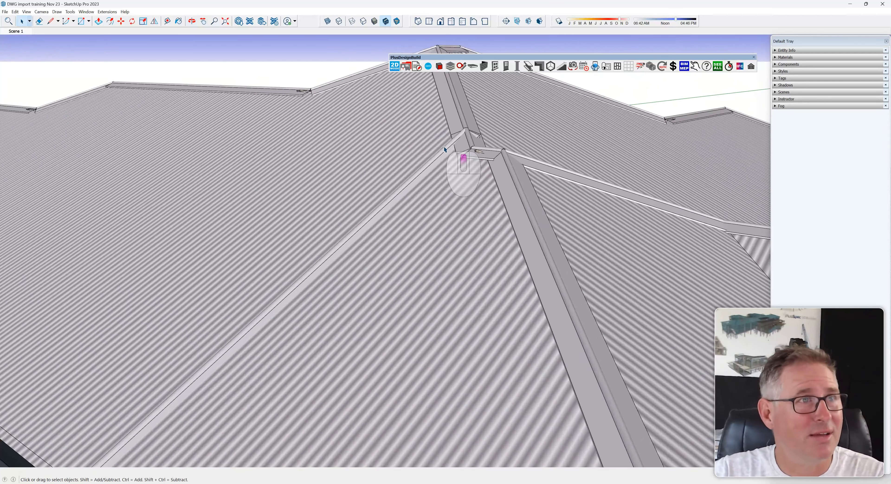
scroll(378, 218, down, 3)
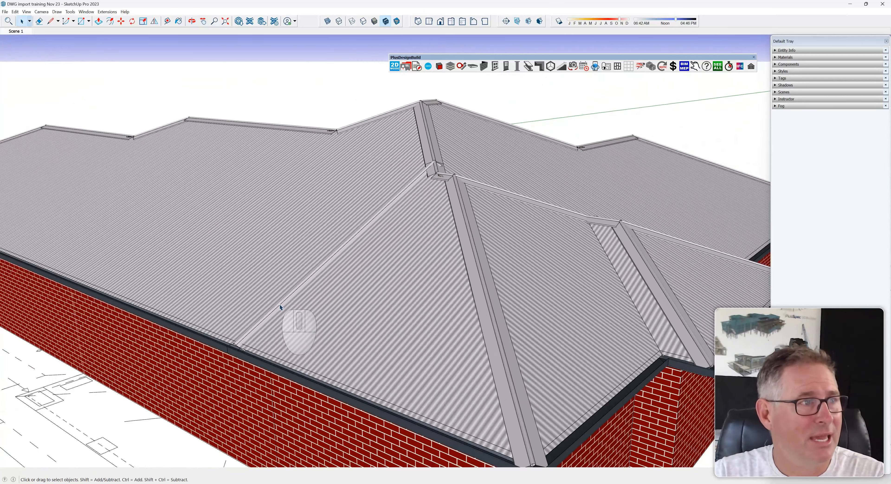
scroll(378, 281, down, 4)
middle_drag(350, 280, 457, 275)
scroll(457, 275, down, 5)
scroll(253, 304, up, 8)
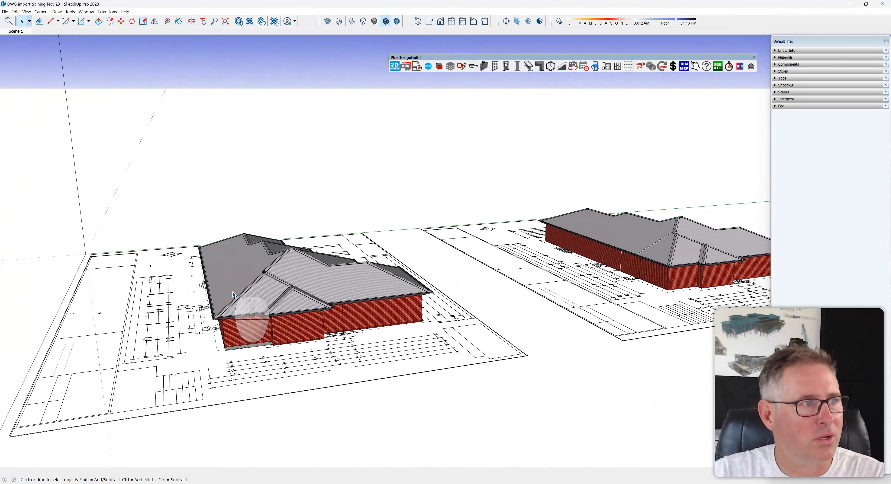
middle_drag(235, 294, 420, 304)
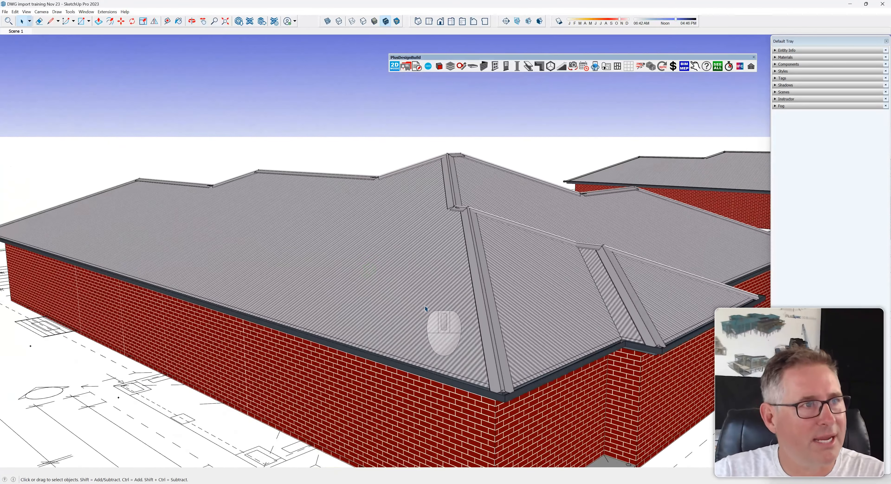
scroll(285, 273, down, 8)
middle_drag(357, 263, 572, 222)
scroll(648, 194, up, 3)
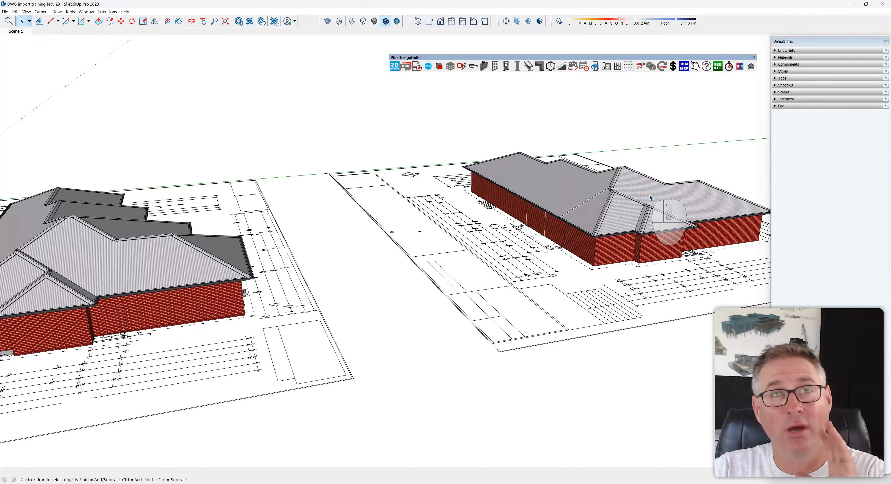
Delete the roof of the house standing farther from the origin.
scroll(649, 195, up, 5)
middle_drag(659, 200, 508, 214)
click(472, 202)
key(Delete)
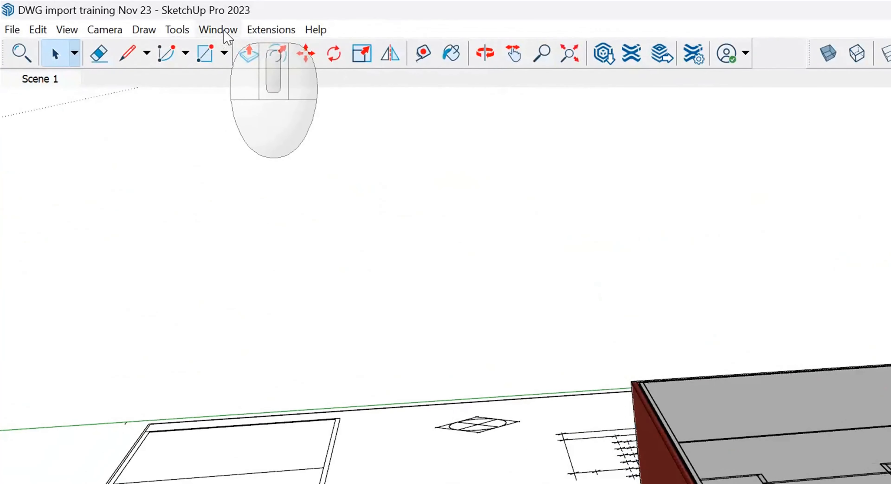
Review which panels are enabled in the Default Tray and dock the tray at the edge of the modeling window.
click(224, 35)
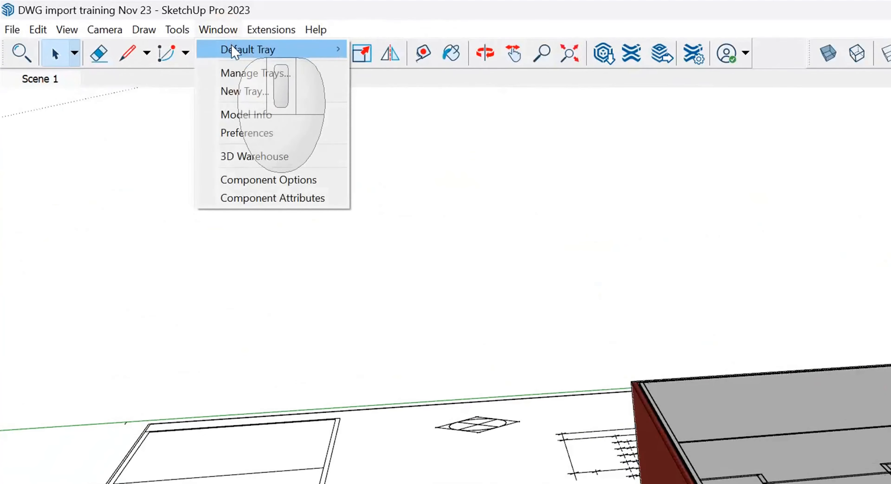
mouse_move(234, 52)
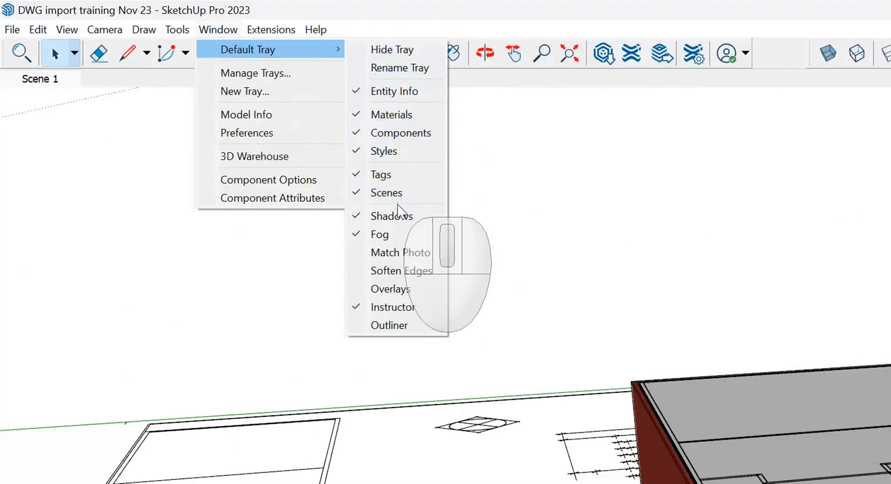
click(559, 200)
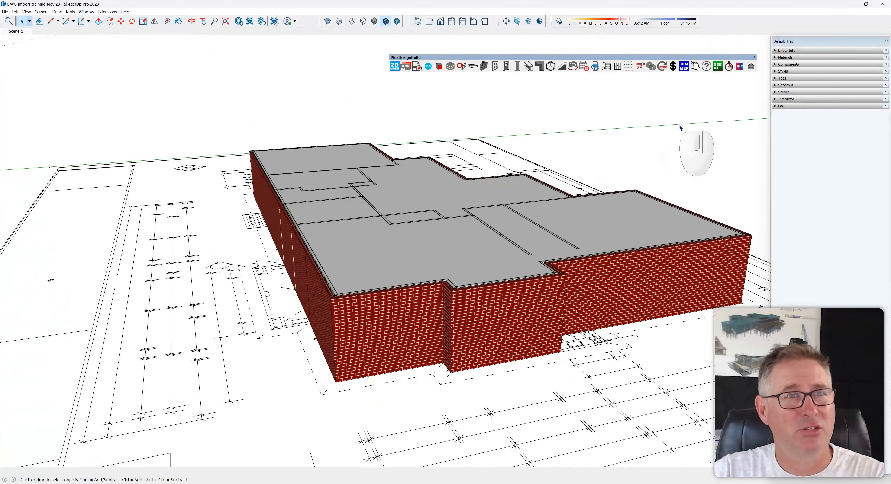
drag(807, 42, 456, 247)
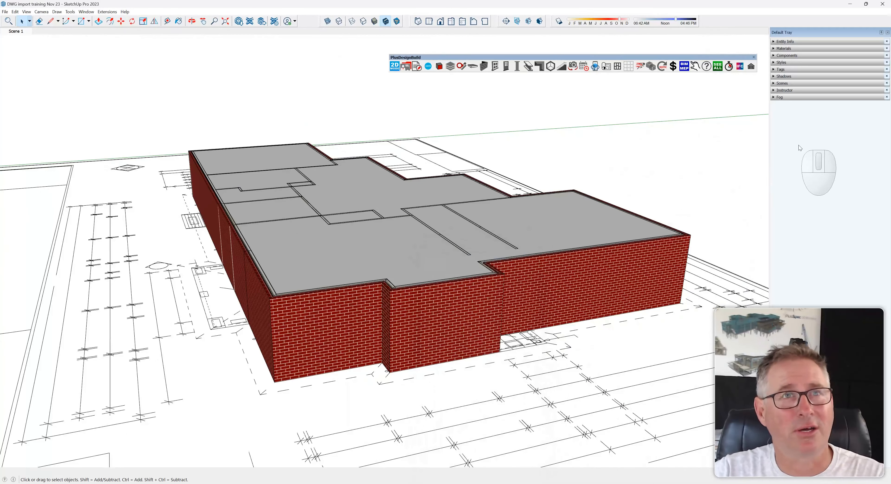
Look through the current style's selection, face, background, watermark, modeling and edge settings and its secondary selection pane.
click(773, 64)
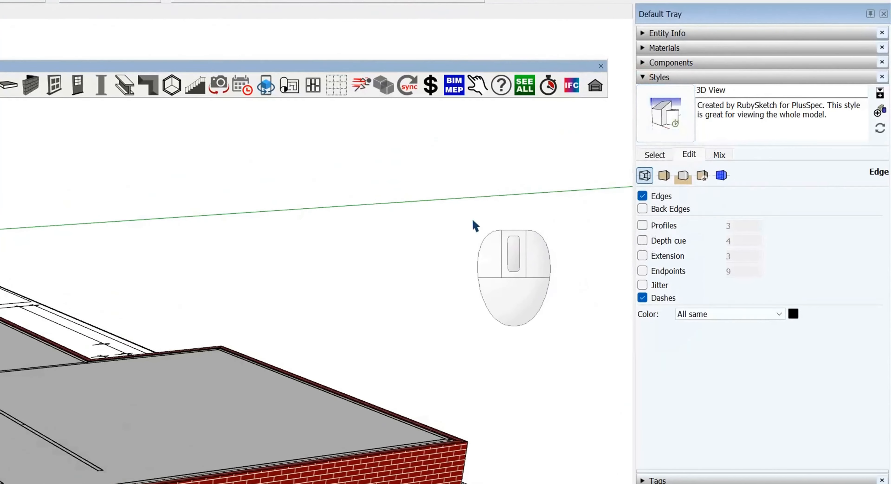
click(658, 155)
middle_drag(234, 420, 370, 402)
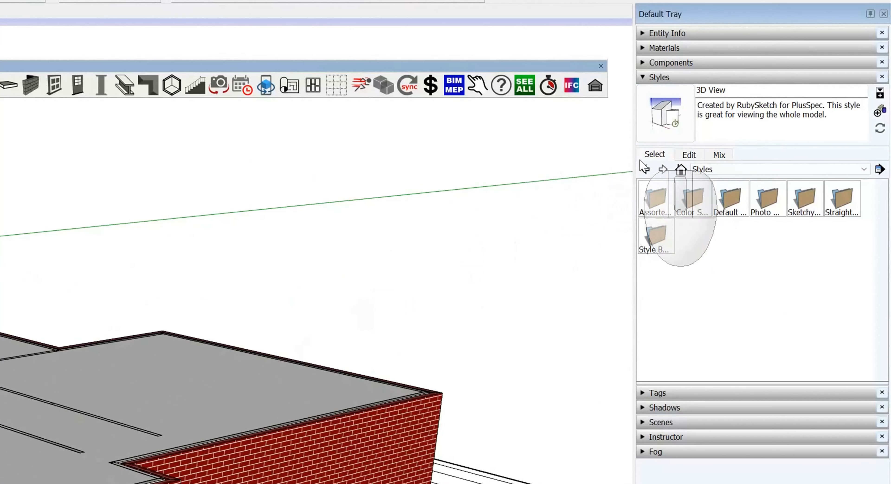
click(689, 155)
click(663, 175)
click(682, 175)
click(702, 175)
click(721, 175)
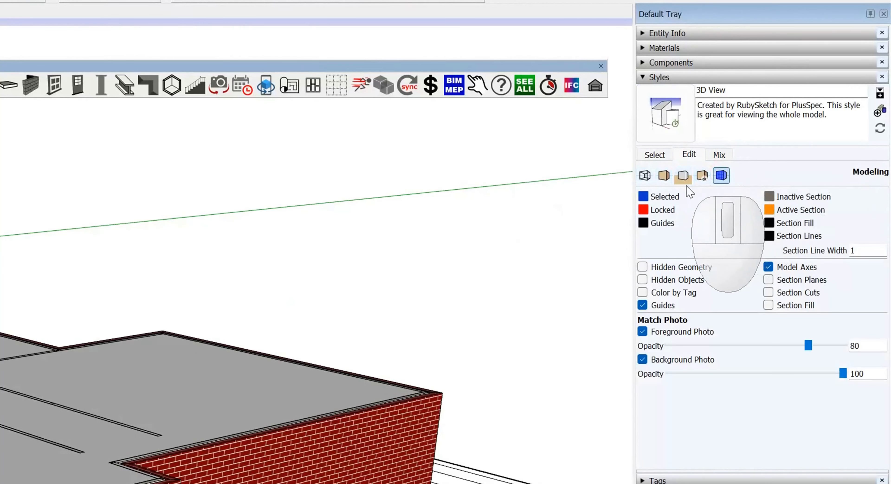
click(644, 175)
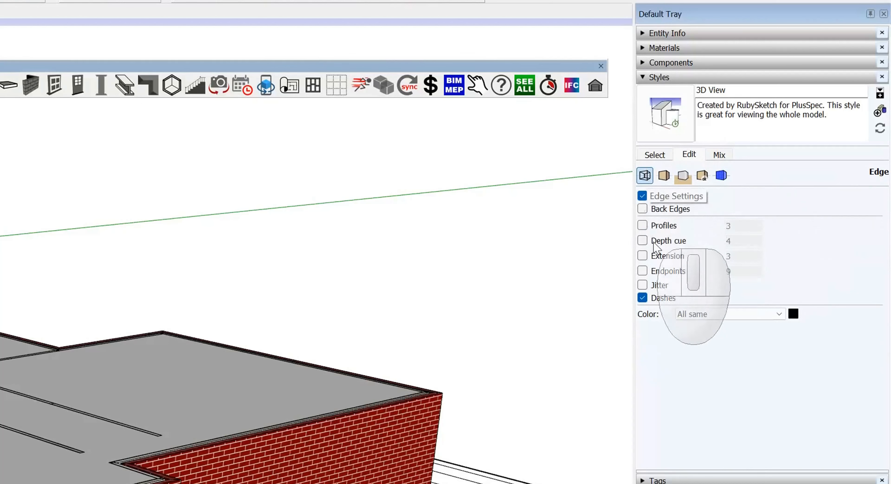
click(878, 95)
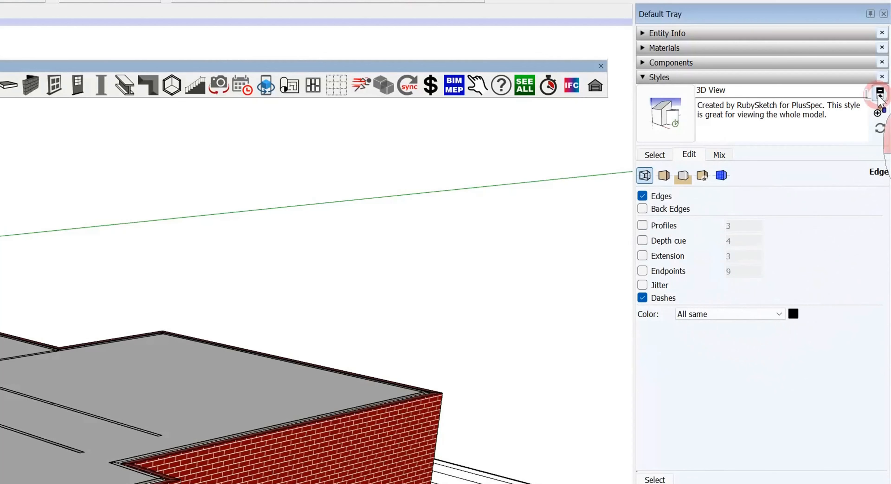
click(880, 96)
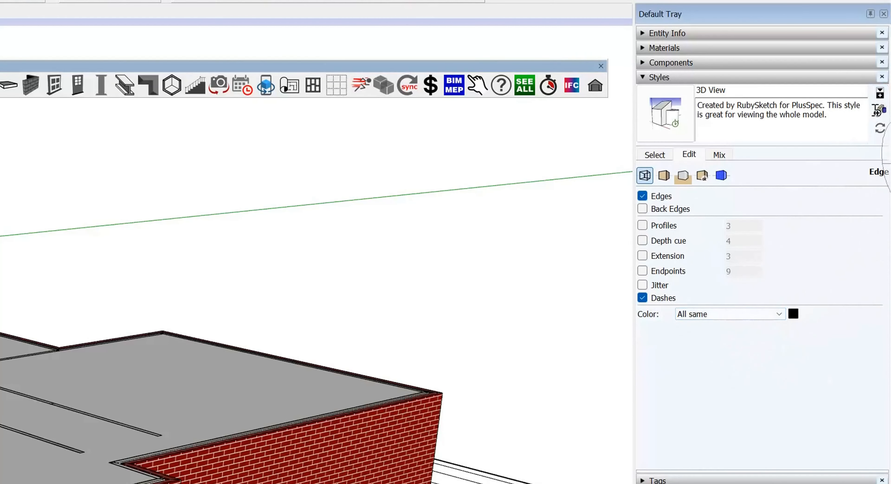
Set the style's edge color to By axis, inspect the roofless house, and return the edge color to All same.
click(780, 314)
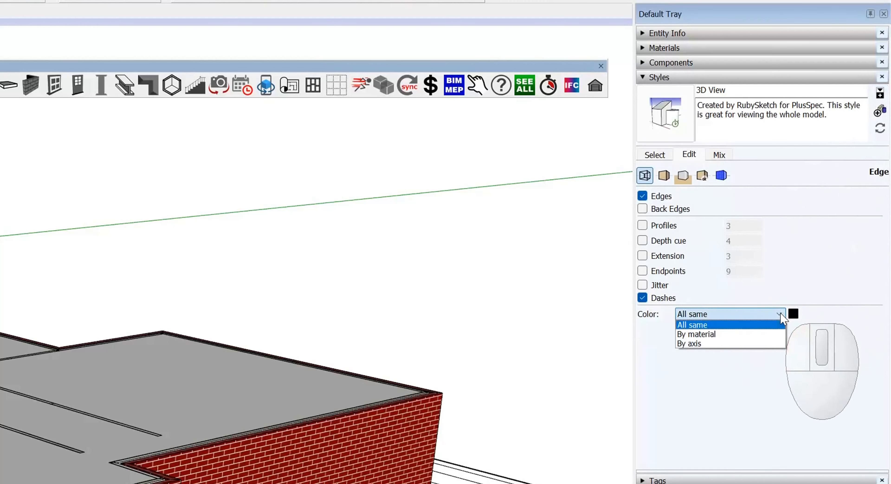
click(733, 344)
middle_drag(50, 448, 1, 483)
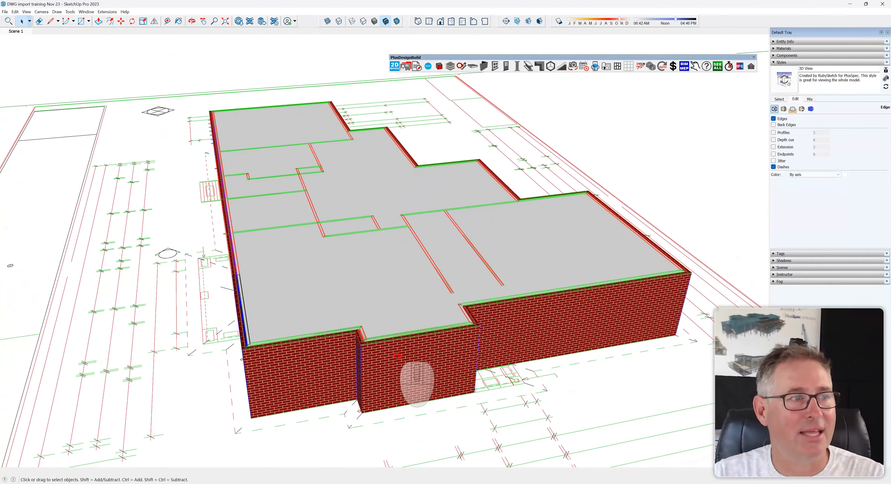
mouse_move(398, 364)
middle_down()
mouse_move(433, 271)
mouse_move(396, 315)
mouse_move(277, 298)
mouse_move(319, 285)
mouse_move(299, 338)
mouse_move(322, 285)
mouse_move(319, 308)
mouse_move(298, 301)
middle_up()
scroll(294, 274, up, 5)
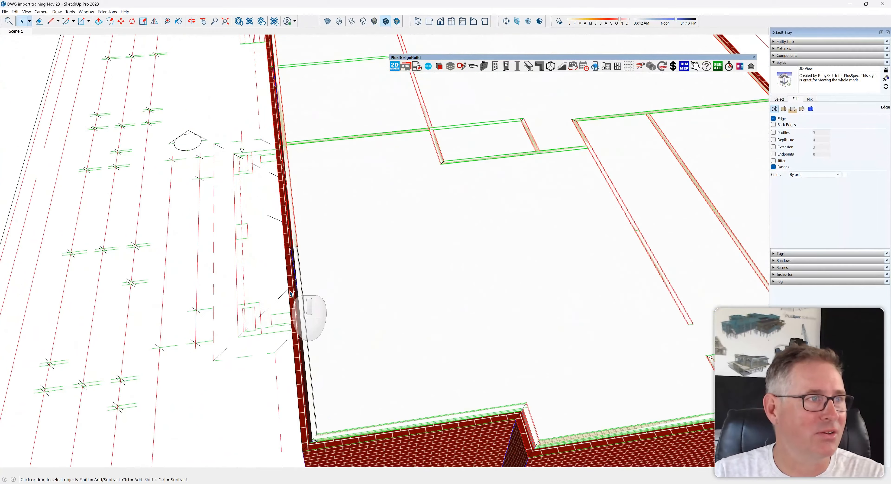
scroll(290, 293, down, 10)
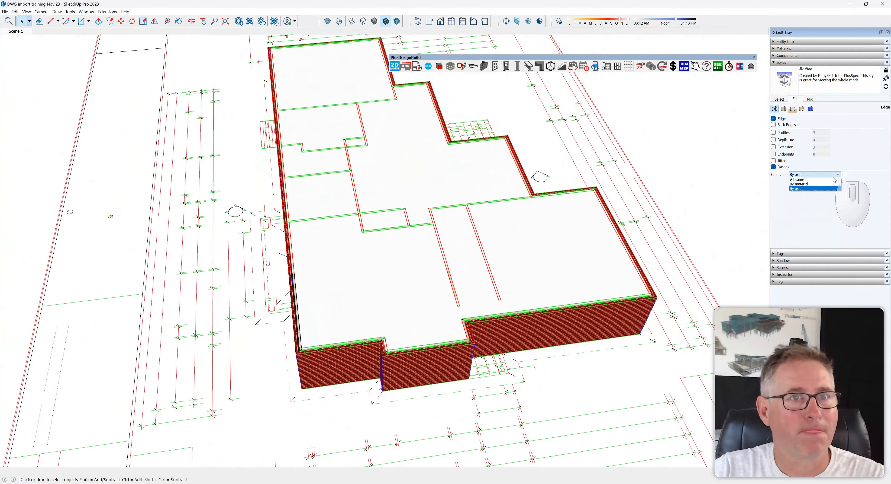
click(831, 180)
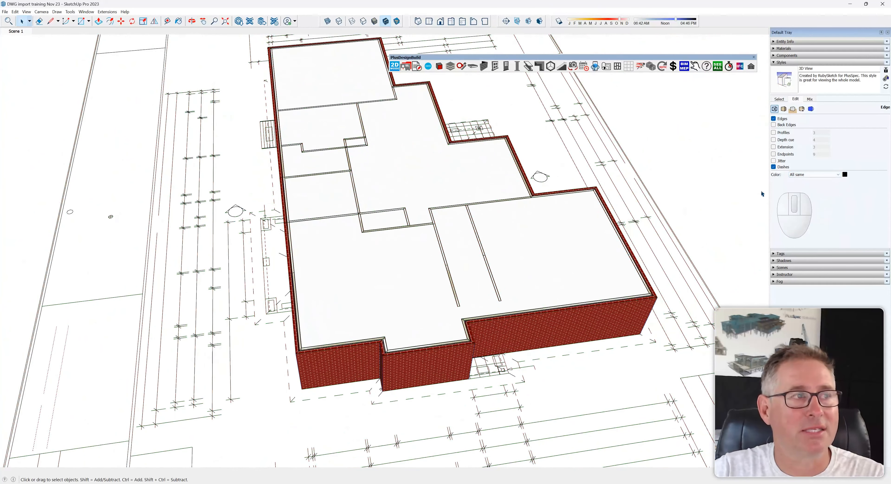
Delete the roof of the house nearer the origin.
scroll(453, 258, down, 3)
scroll(453, 256, down, 3)
middle_drag(430, 266, 498, 260)
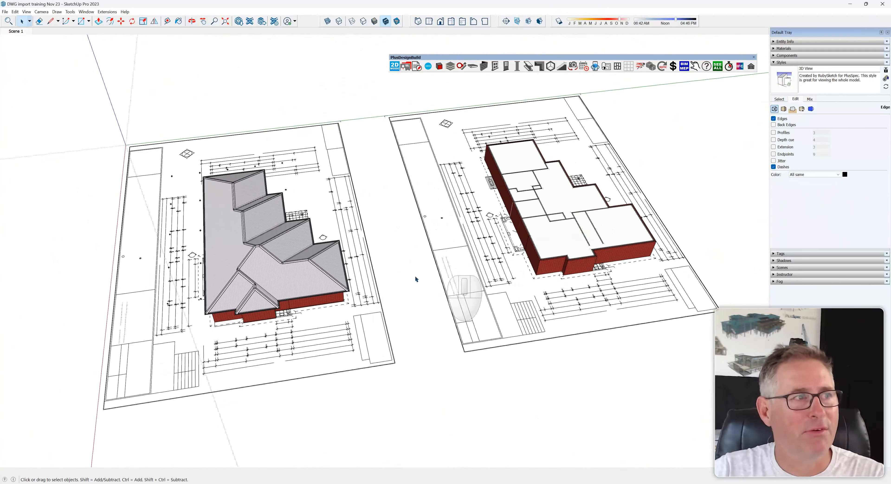
click(266, 280)
key(Delete)
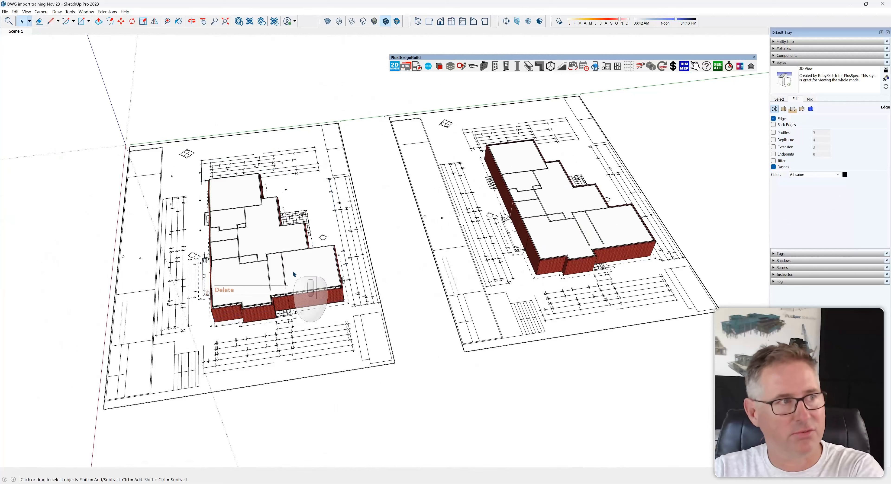
Set the style's edge color to By axis and compare the edge directions of both plans and houses.
click(834, 174)
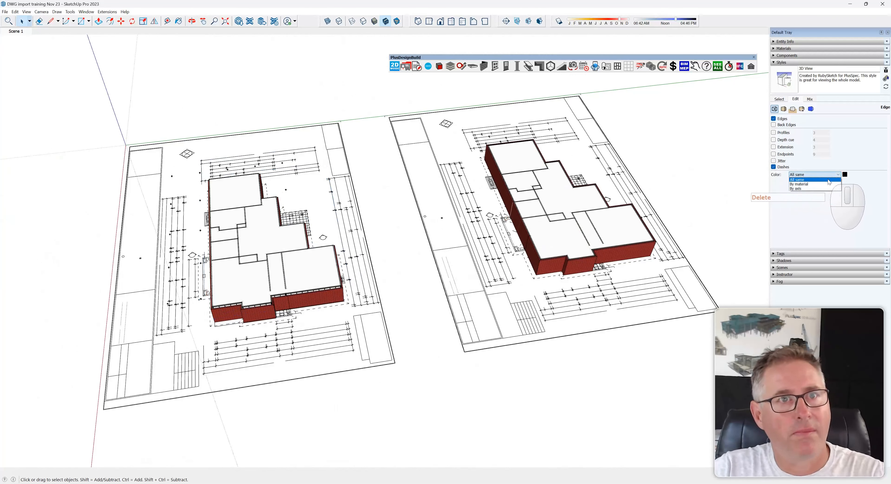
click(810, 189)
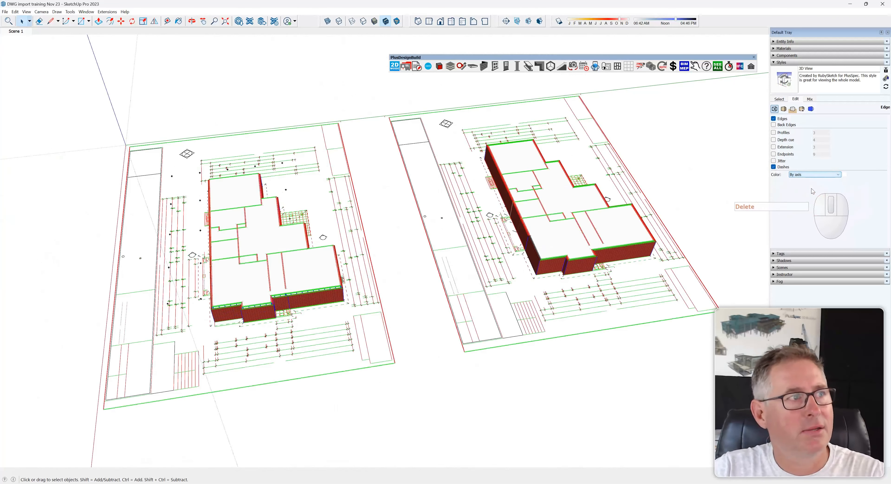
scroll(239, 268, up, 2)
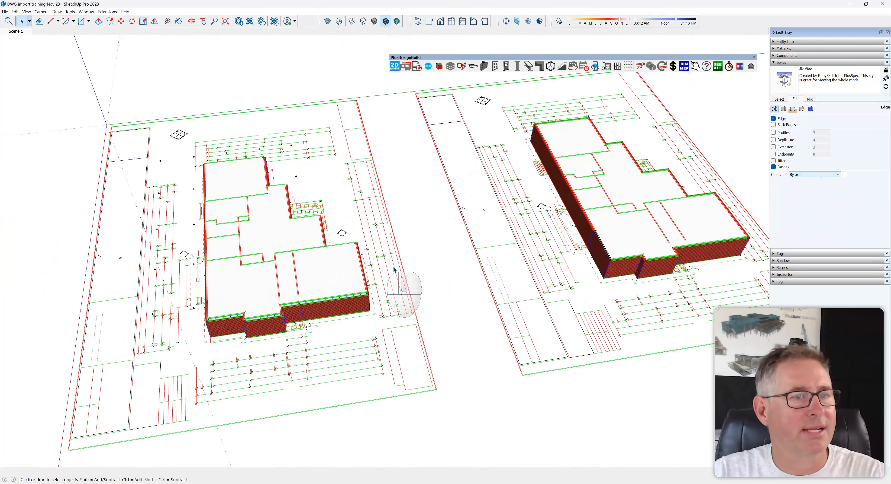
shift+middle_drag(421, 263, 300, 282)
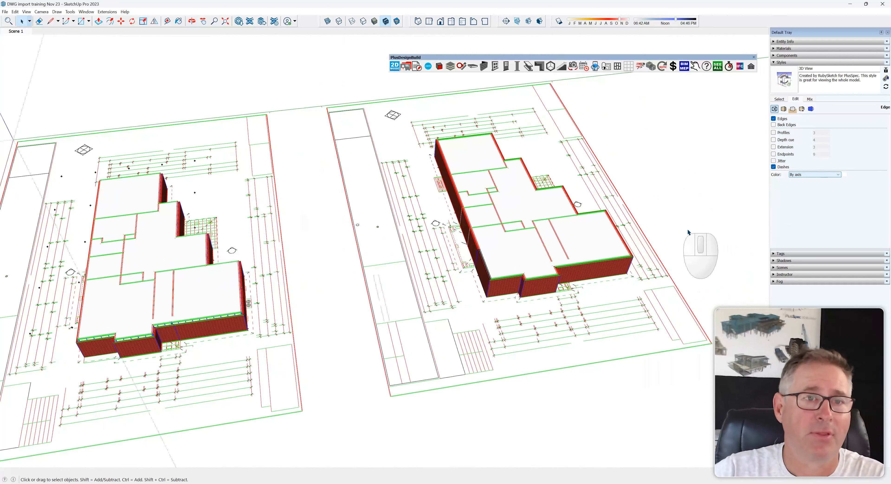
Add a scene showing both houses, saving the changed edge settings as a new style.
scroll(594, 218, down, 3)
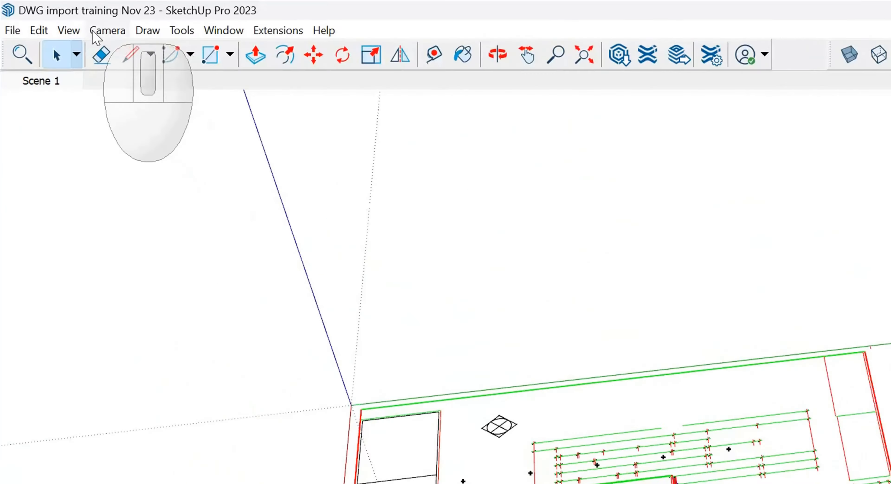
click(27, 12)
click(144, 333)
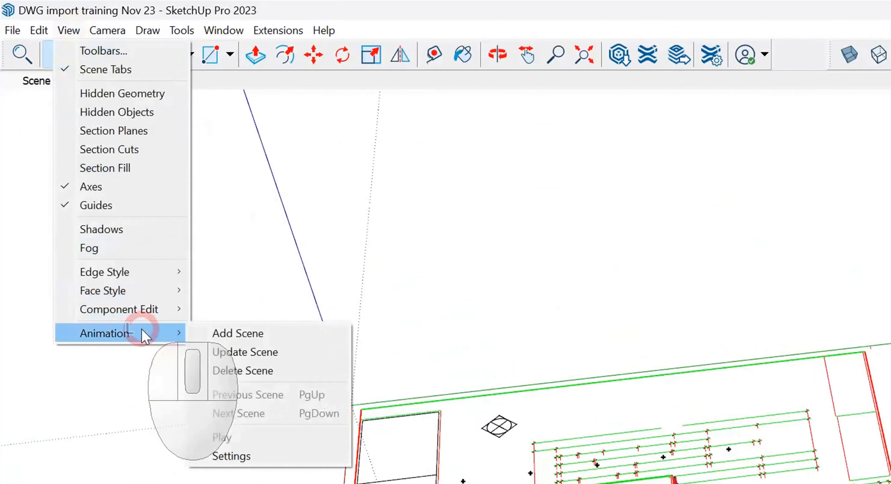
click(214, 335)
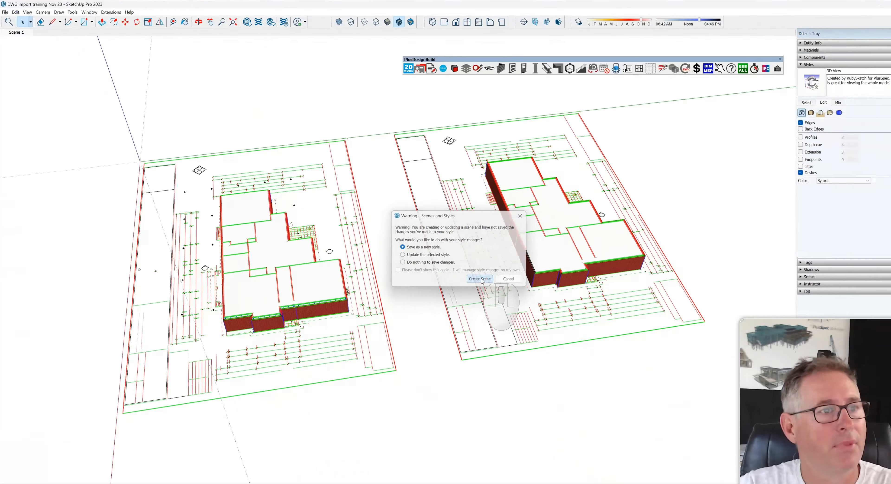
click(479, 278)
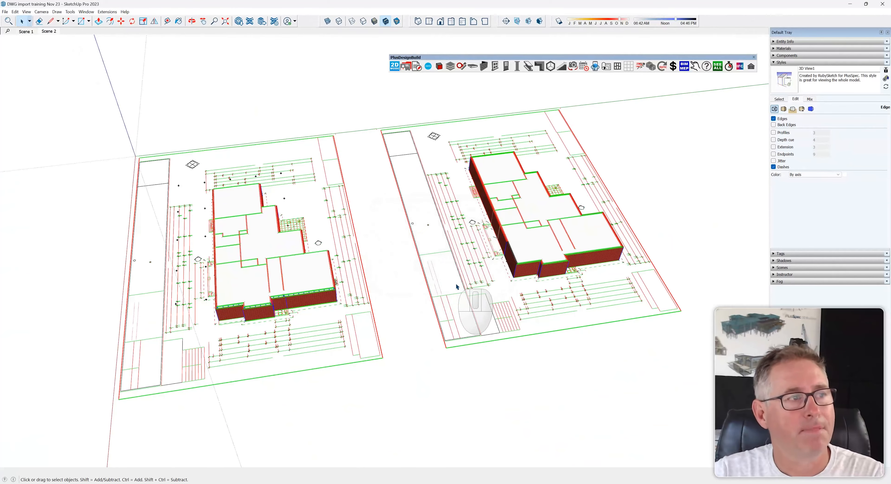
Switch the model to the 2D view and back to the 3D view.
middle_drag(457, 285, 498, 272)
click(394, 70)
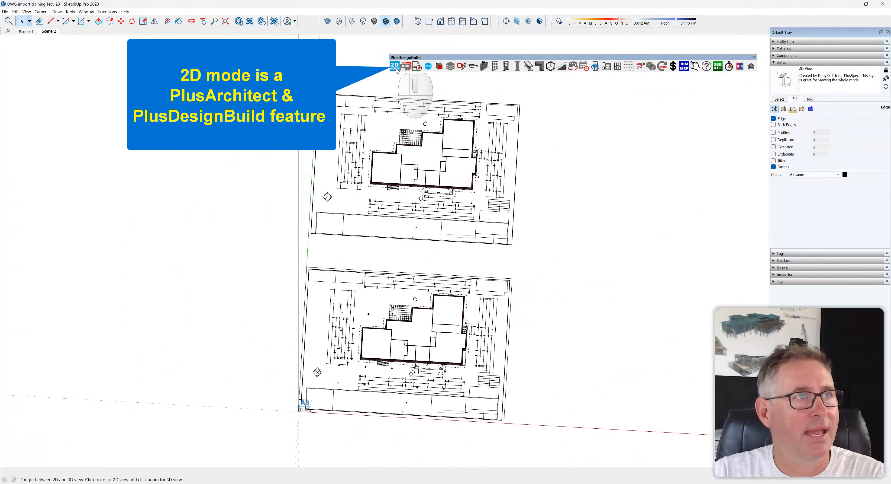
click(395, 67)
scroll(460, 269, up, 5)
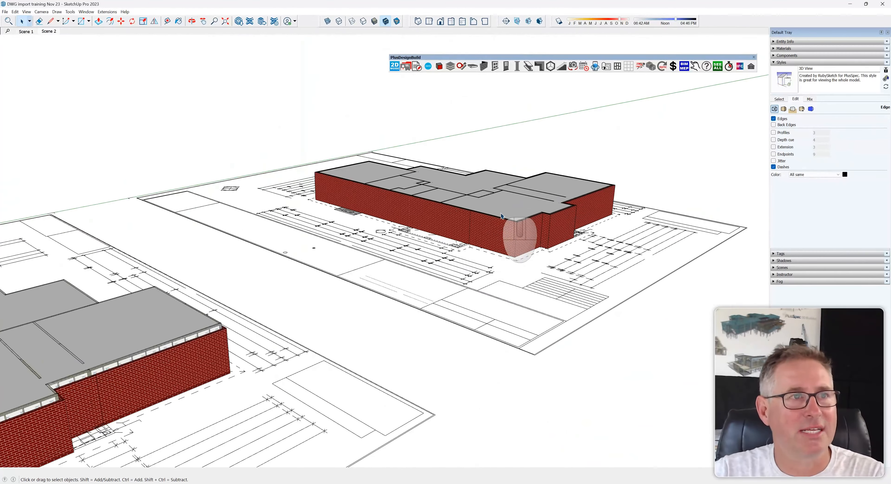
Delete the ceiling of the house farther from the origin.
middle_drag(526, 214, 411, 237)
middle_drag(463, 249, 455, 265)
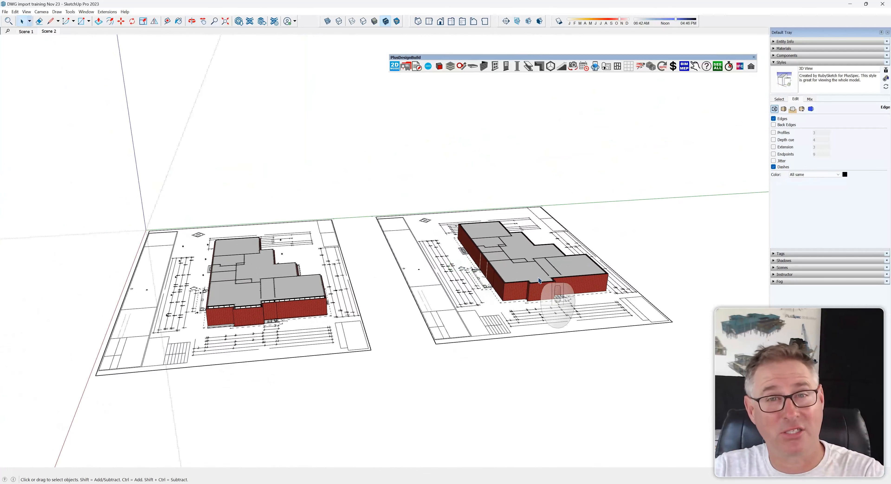
scroll(539, 278, up, 5)
click(514, 272)
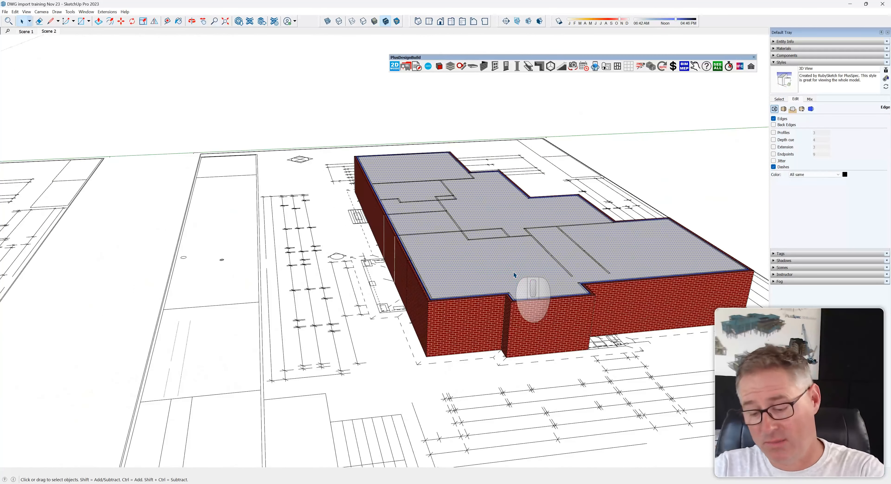
key(Delete)
Select all walls connected to the farther house's front brick wall and delete them, keeping the internal partitions.
scroll(513, 273, down, 3)
middle_drag(481, 302, 437, 269)
scroll(439, 270, up, 5)
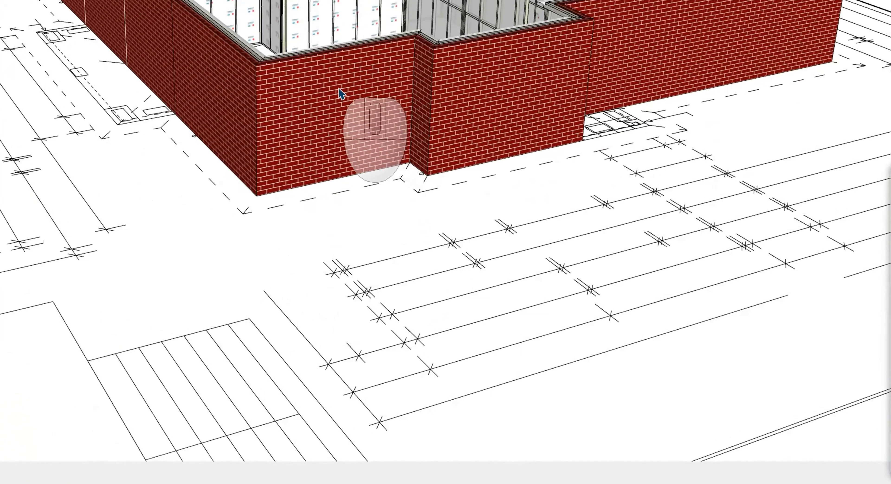
right_click(339, 91)
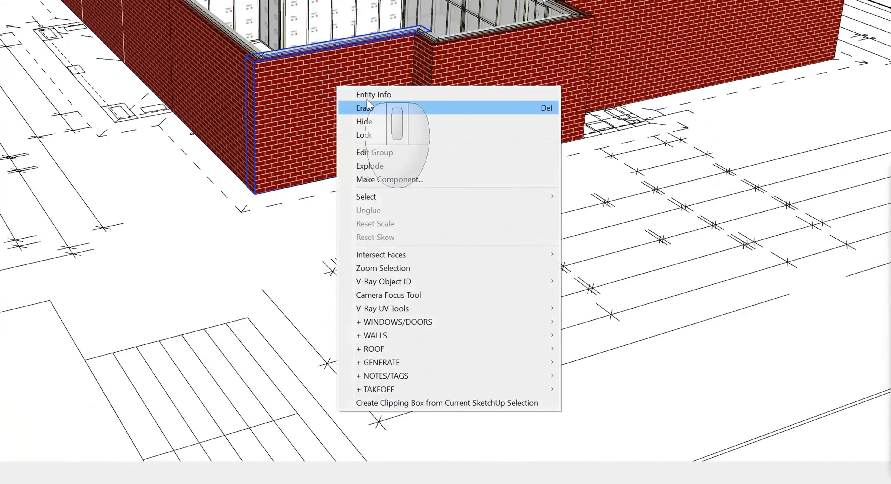
mouse_move(409, 338)
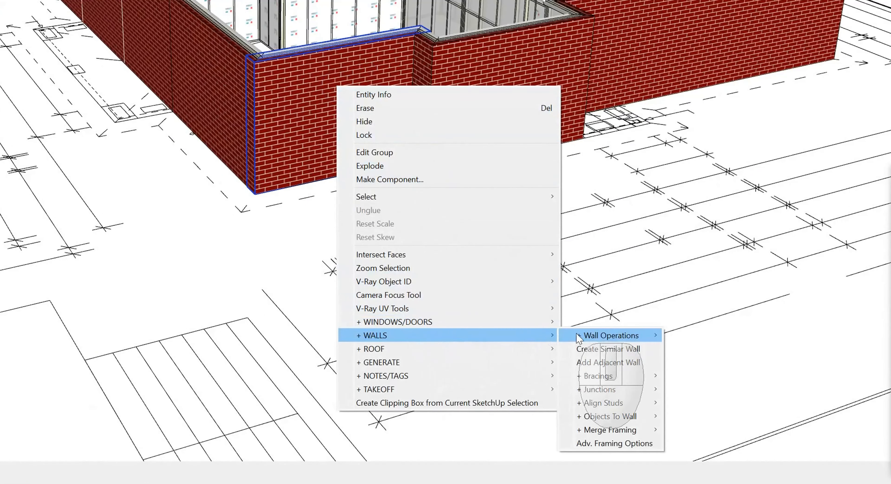
mouse_move(594, 337)
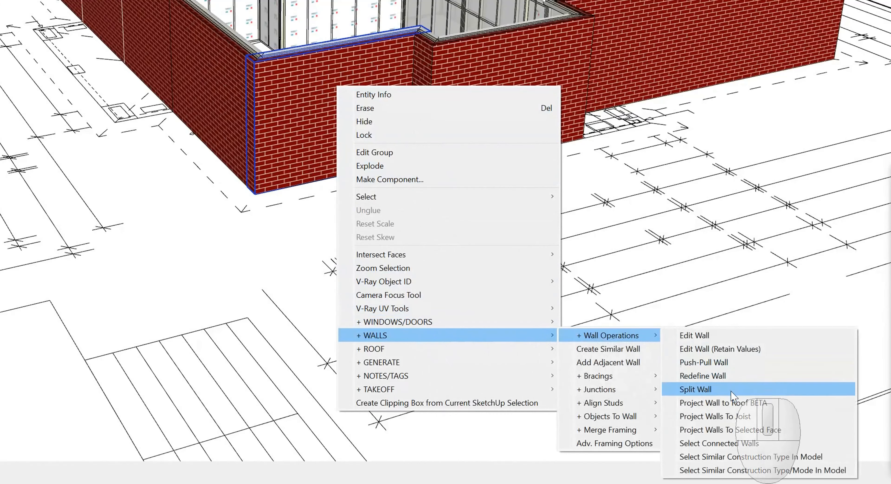
click(720, 446)
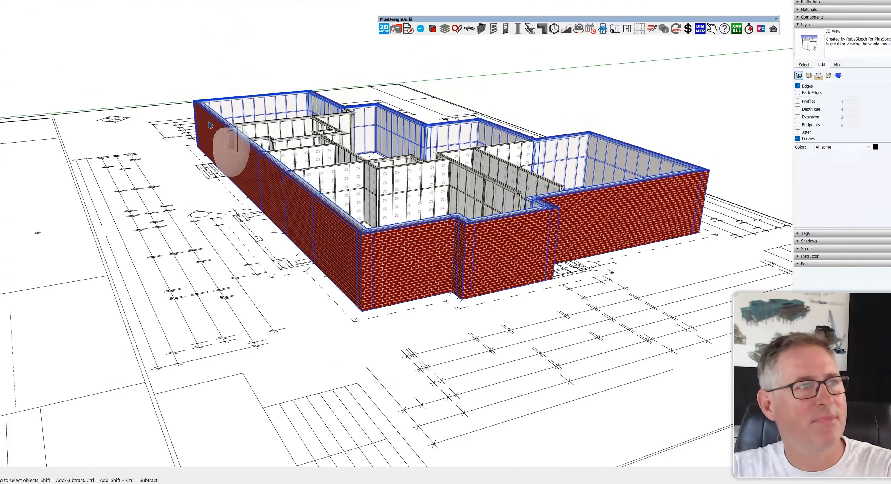
key(Delete)
Start a Masonry Veneer wall with the Wall Tool at the cleared plan's outer corner beside the toilet.
mouse_move(424, 259)
middle_down()
mouse_move(432, 223)
mouse_move(482, 270)
mouse_move(459, 282)
mouse_move(505, 243)
mouse_move(454, 221)
middle_up()
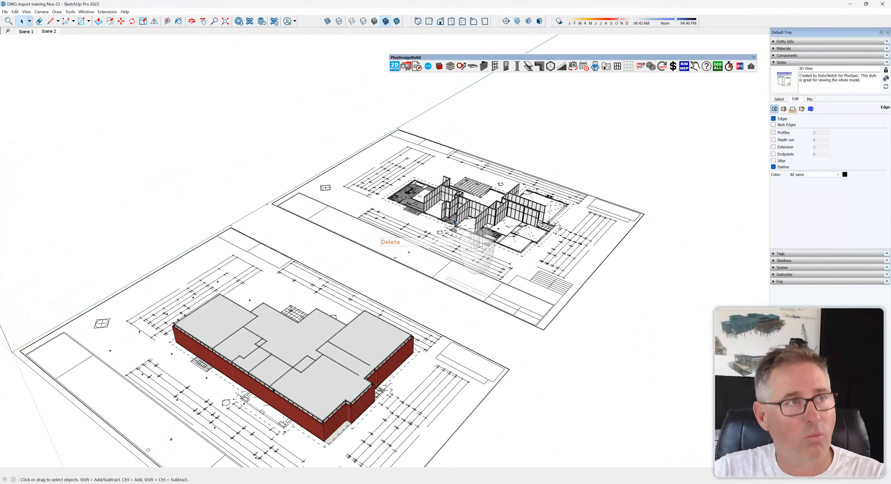
click(486, 71)
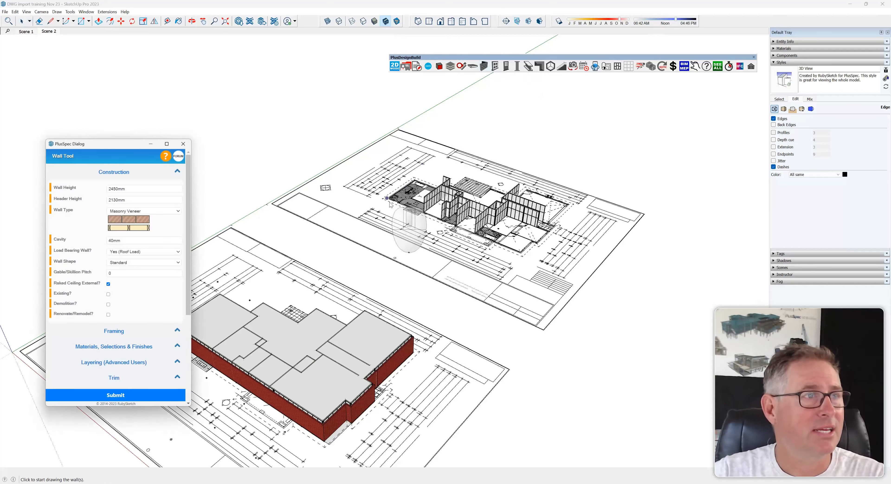
scroll(389, 202, up, 8)
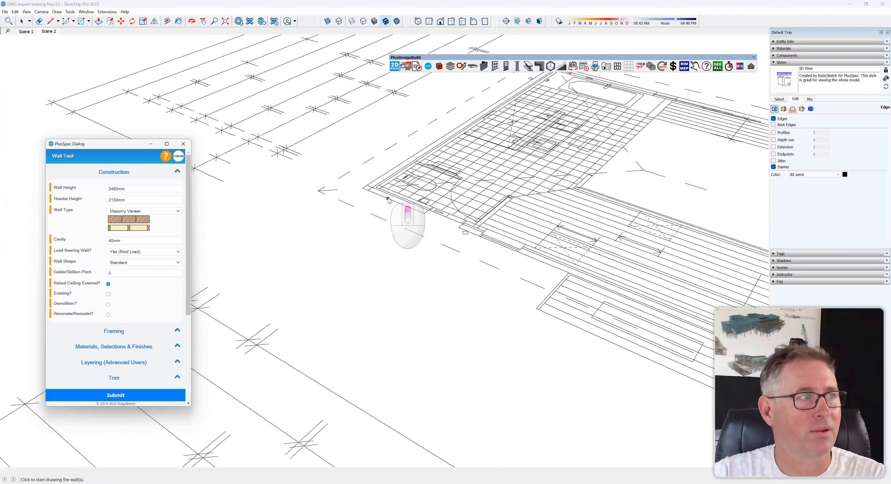
scroll(388, 200, up, 3)
middle_drag(373, 188, 373, 217)
scroll(373, 217, down, 6)
scroll(378, 350, up, 2)
scroll(378, 350, up, 5)
scroll(354, 321, up, 4)
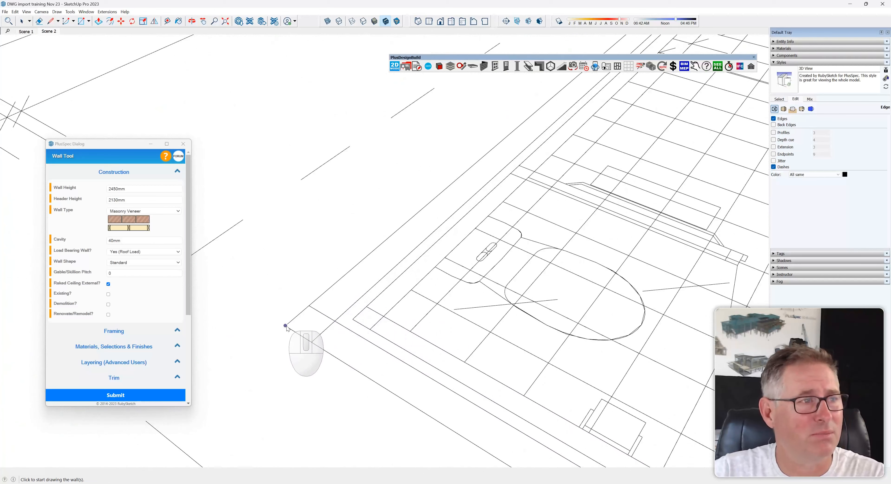
click(285, 326)
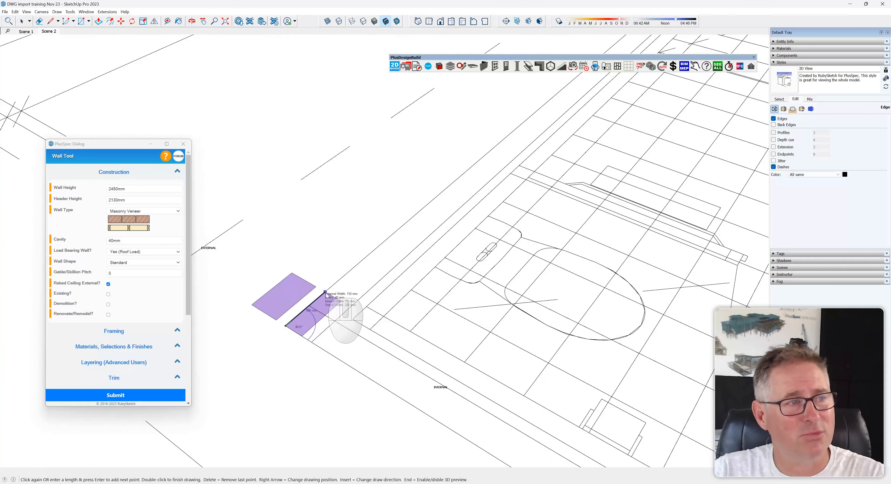
Switch the wall's drawing position to the outer brick face and trace the first wall to the outer corner beside the bathtub.
key(Right)
key(Right)
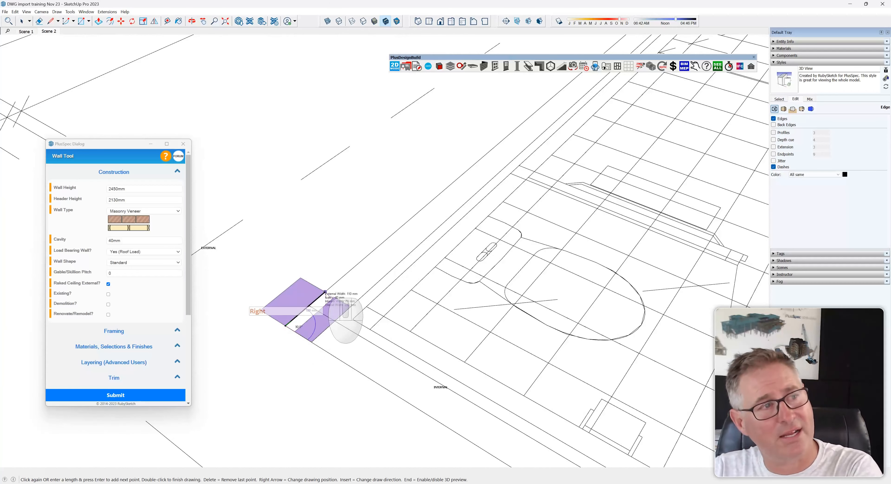
scroll(326, 294, down, 7)
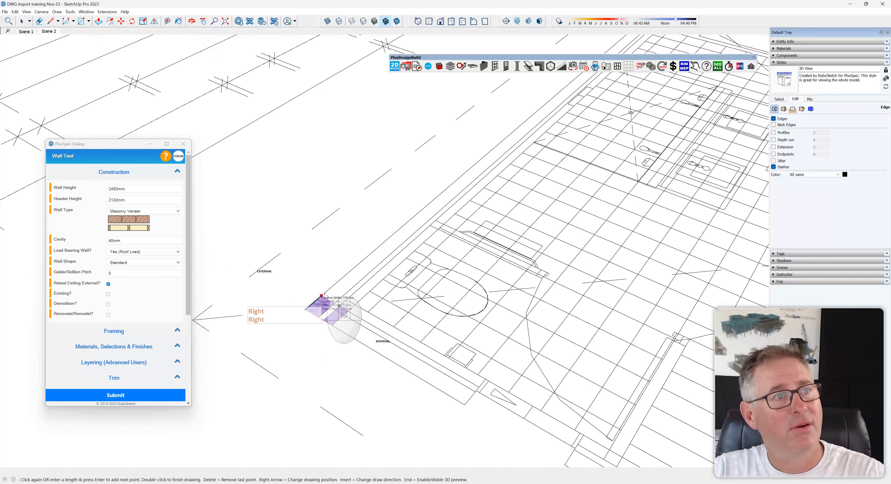
scroll(485, 155, up, 1)
scroll(485, 155, up, 5)
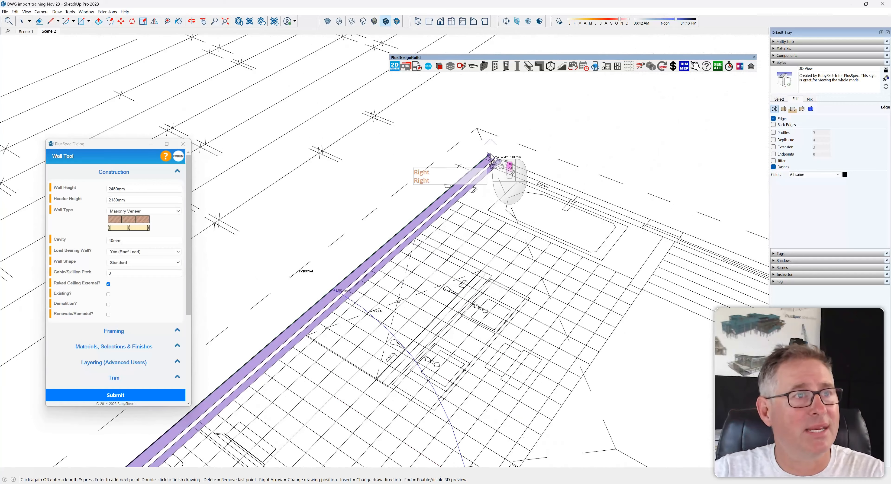
scroll(483, 152, up, 2)
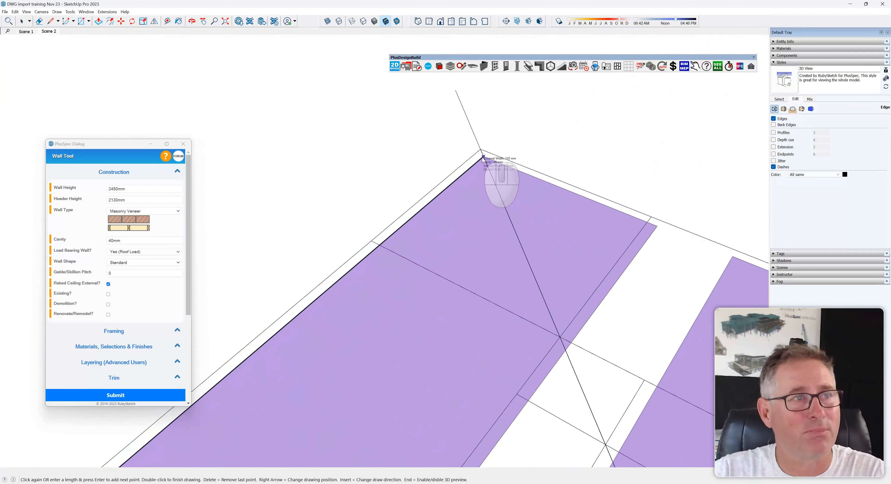
scroll(483, 159, down, 3)
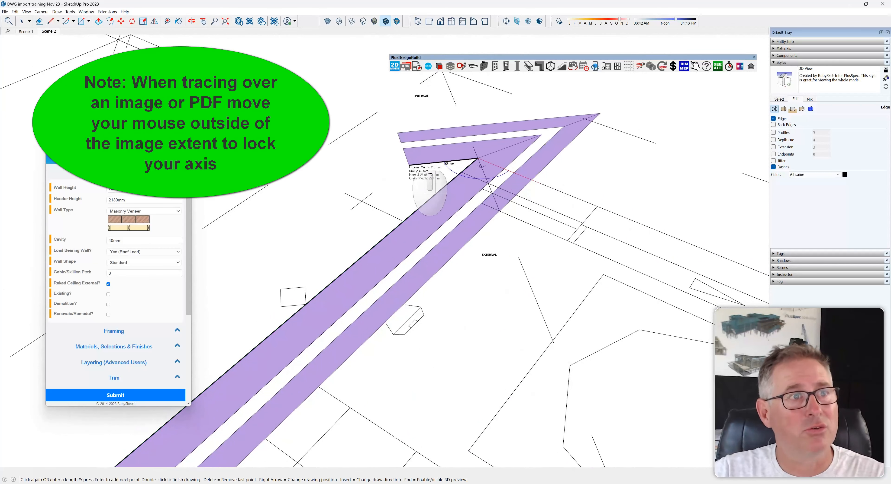
Trace the wall past the bathtub with its axis locked, ending at the corner beside the first internal partition.
scroll(359, 160, down, 8)
middle_drag(371, 180, 593, 226)
scroll(408, 162, up, 3)
scroll(409, 162, up, 2)
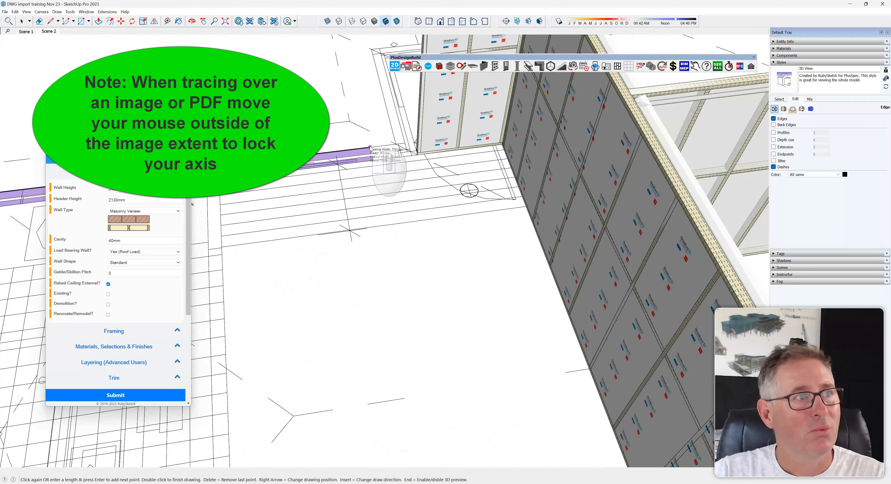
scroll(370, 149, down, 3)
middle_drag(387, 163, 506, 210)
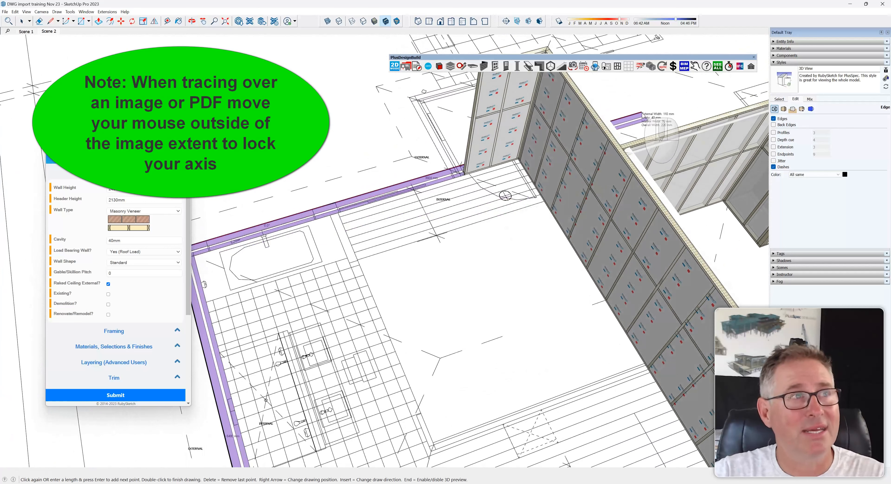
shift+click(448, 169)
Trace the axis-locked return wall to the tiled patio, then the wall along the patio to its inner corner.
middle_drag(436, 147, 402, 250)
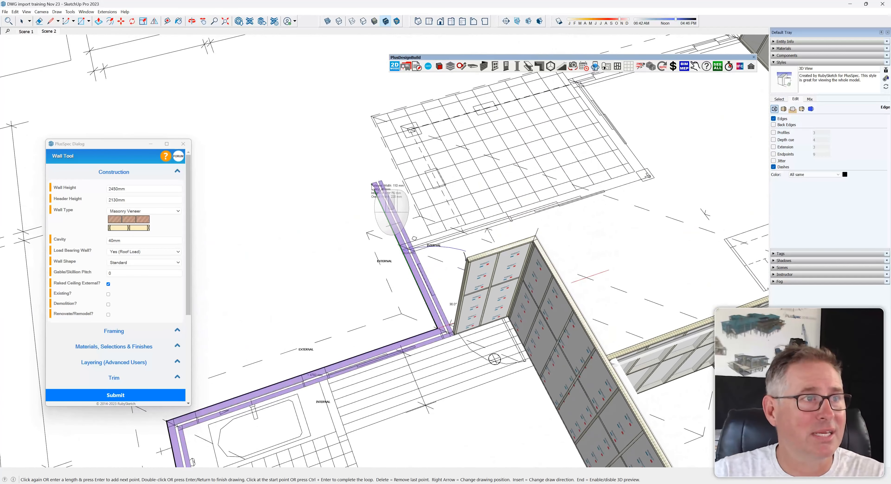
key(shift)
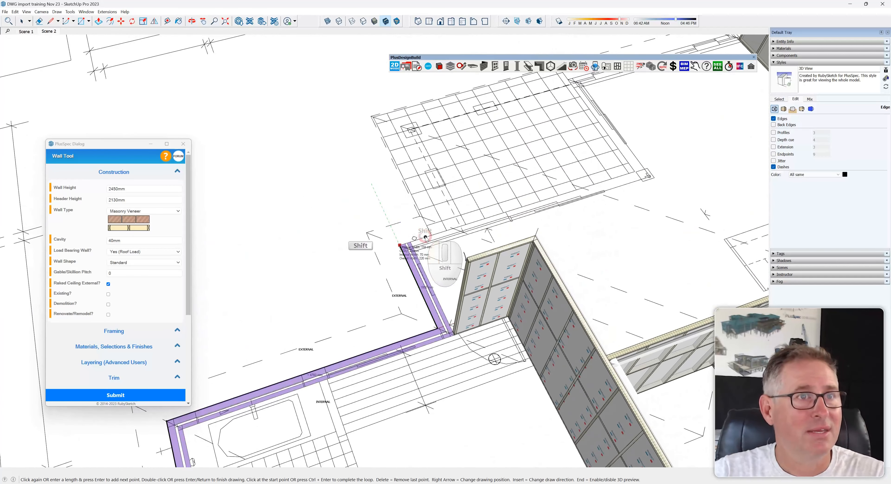
middle_drag(682, 149, 558, 280)
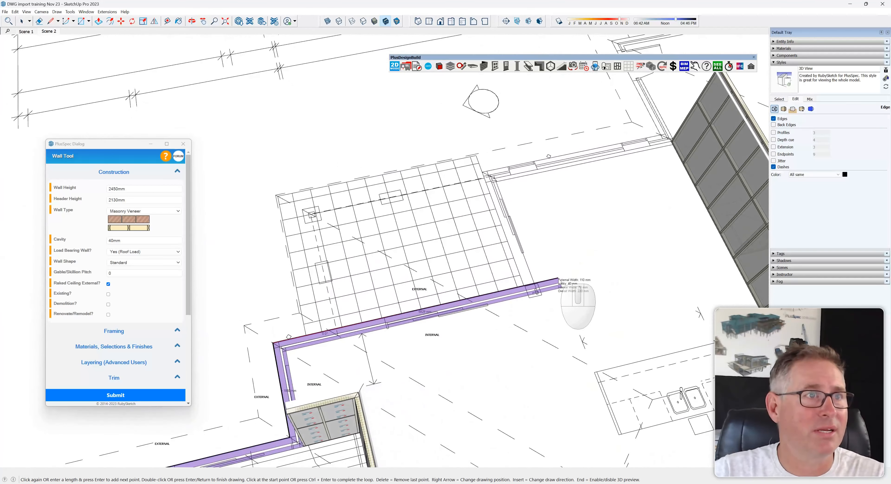
click(535, 287)
Trace the wall up the tiled patio's side and continue along the plan to the next internal corner.
key(shift)
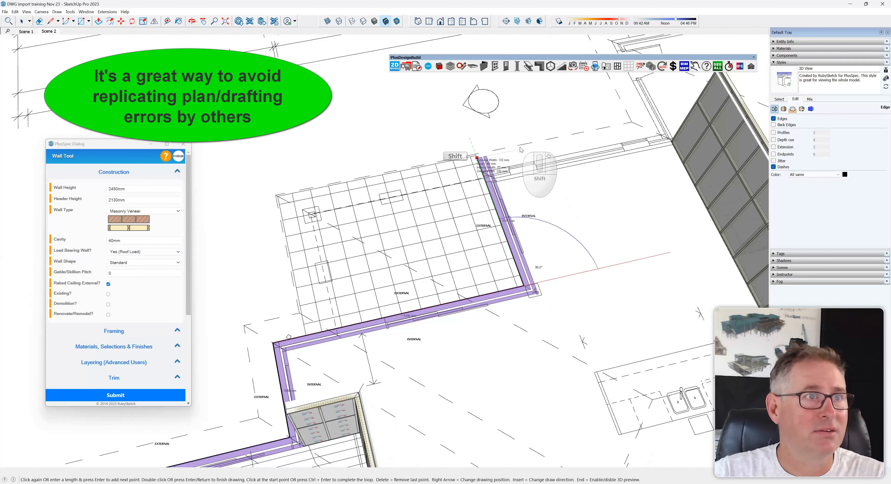
click(502, 168)
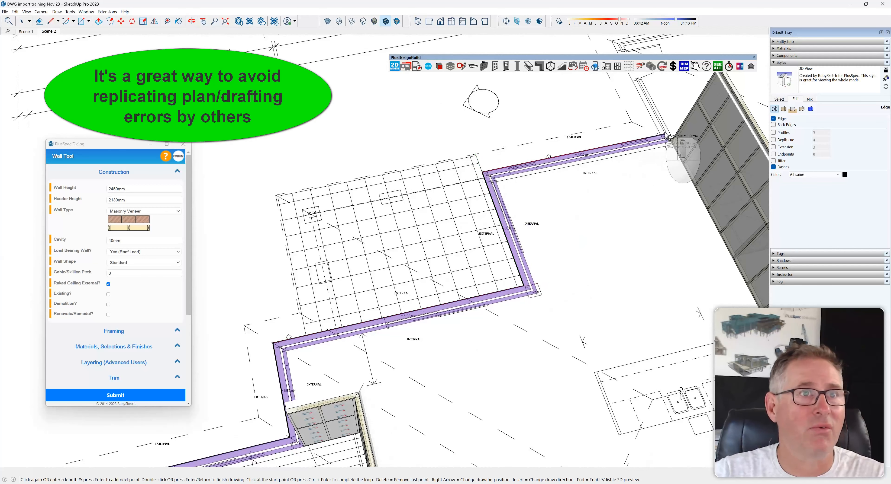
click(656, 136)
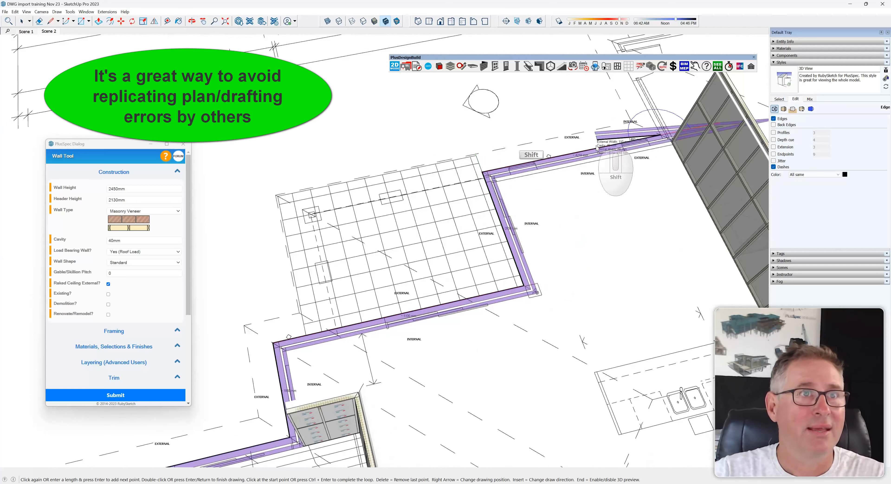
Trace the axis-locked return wall past the door and the wall behind the two round fixtures to the far outer corner.
scroll(569, 274, down, 3)
scroll(560, 276, down, 2)
scroll(619, 141, up, 5)
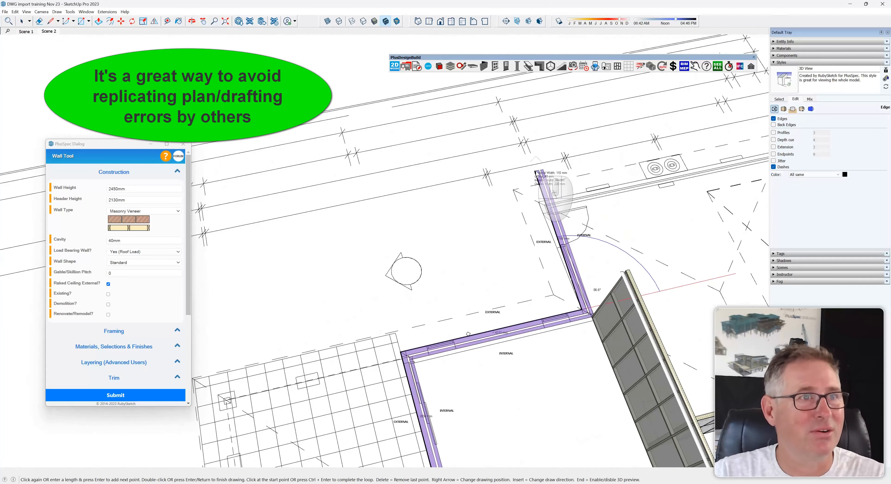
key(shift)
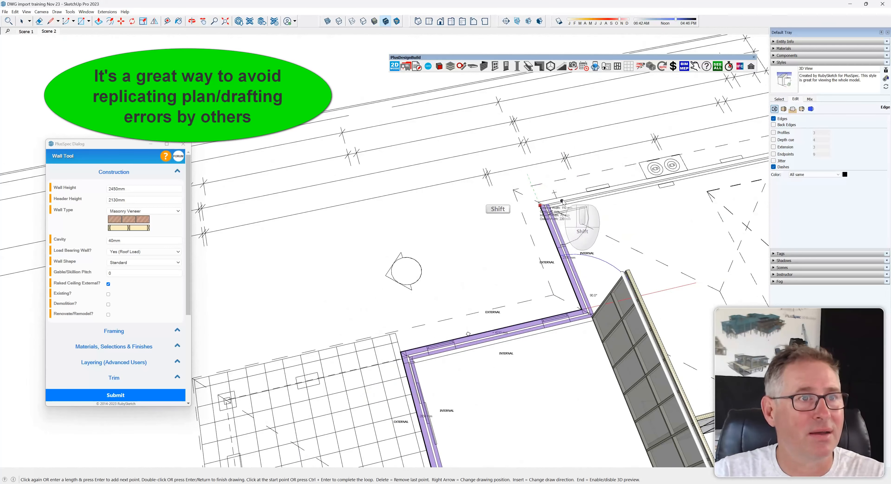
scroll(403, 257, down, 5)
scroll(592, 205, up, 6)
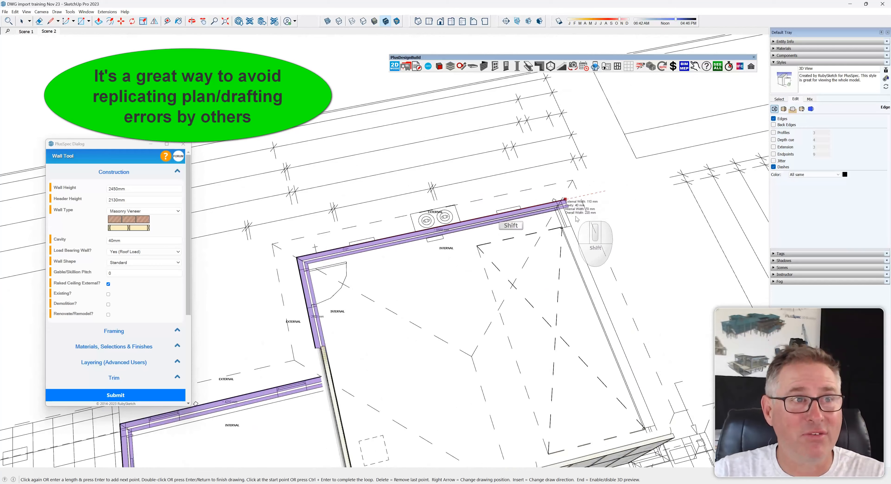
key(shift)
Trace the side wall of the far corner room about 7520 mm, axis-locked, to the step in the plan.
scroll(515, 138, down, 4)
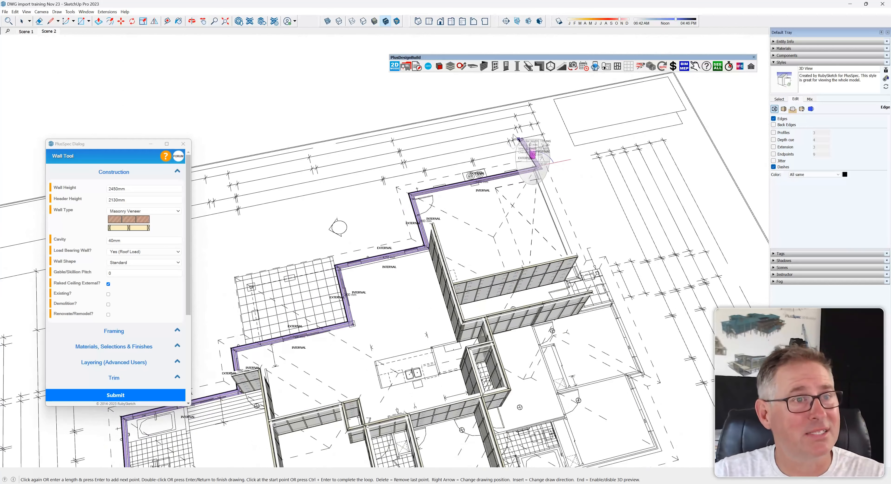
middle_drag(570, 215, 591, 249)
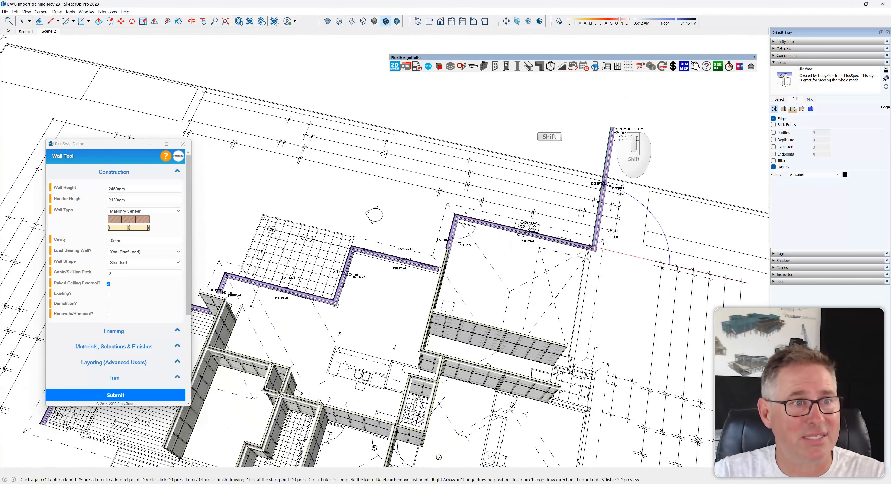
shift+scroll(574, 374, up, 3)
shift+scroll(574, 374, down, 4)
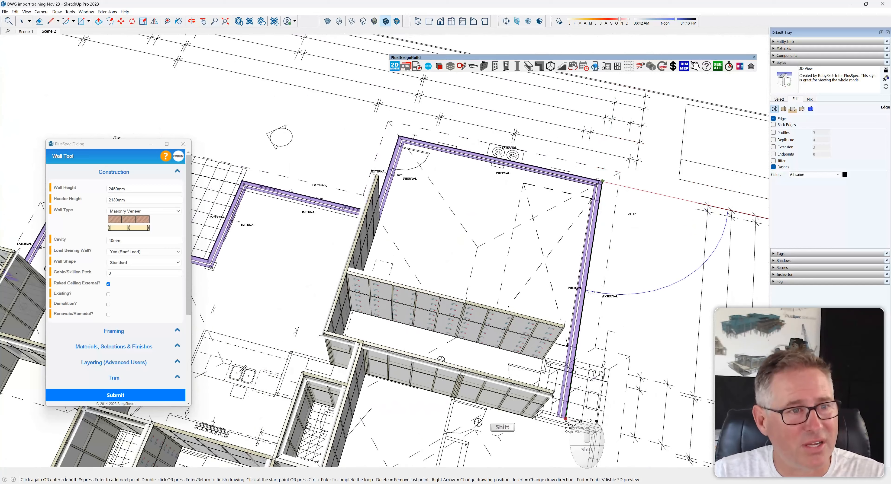
Trace the short return wall at the far room's step, then the axis-locked side wall about 3440 mm to the next step.
shift+scroll(617, 382, down, 3)
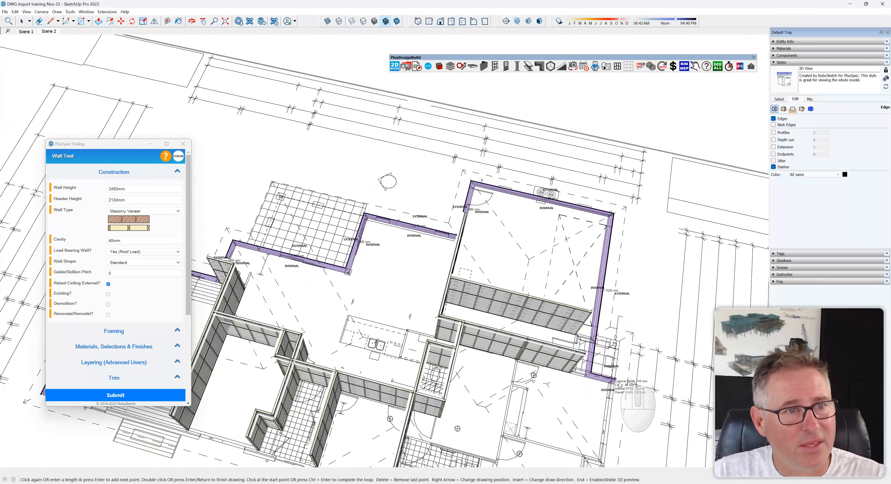
key(shift)
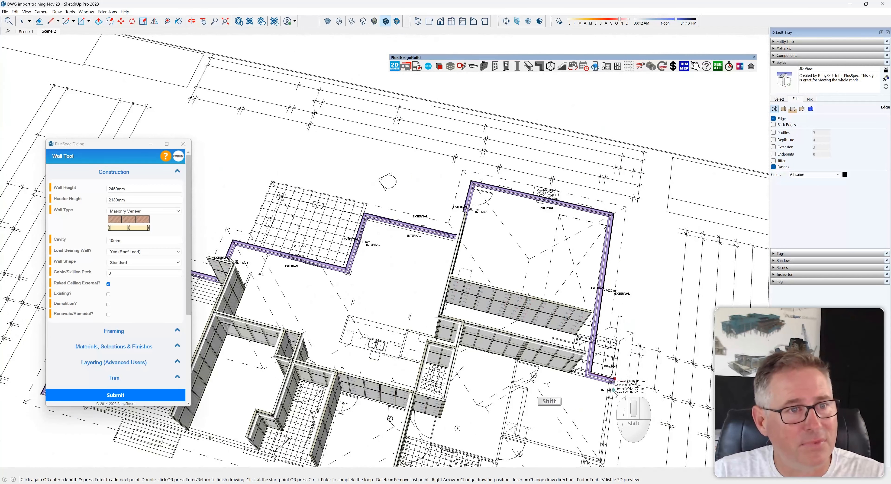
shift+scroll(614, 380, down, 4)
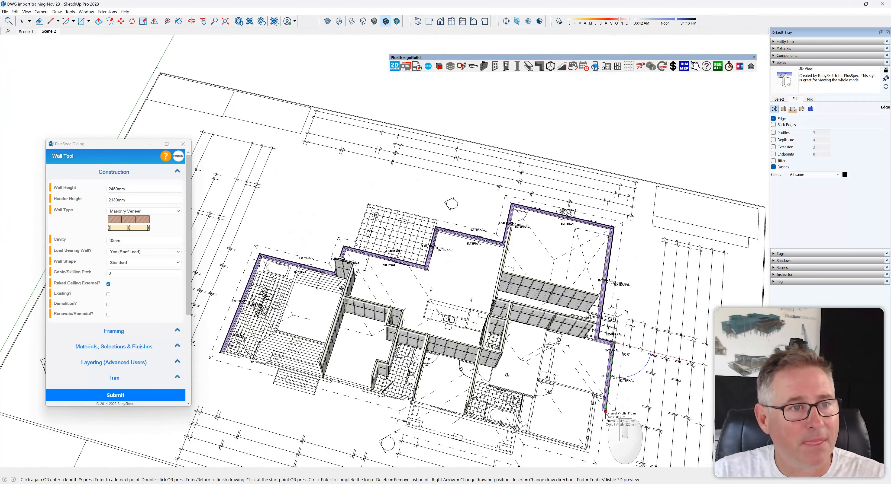
Trace the short return wall at the second step and the axis-locked side wall to the house's front corner.
shift+scroll(602, 402, up, 3)
scroll(579, 326, down, 2)
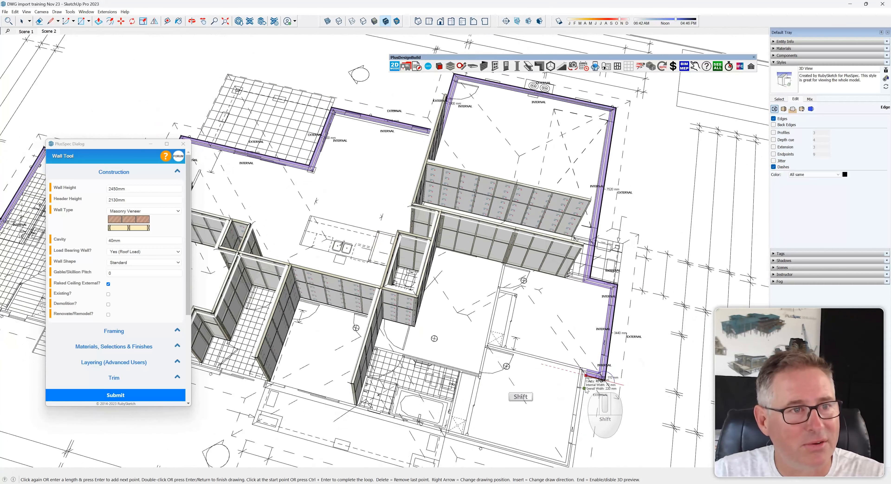
scroll(585, 381, down, 4)
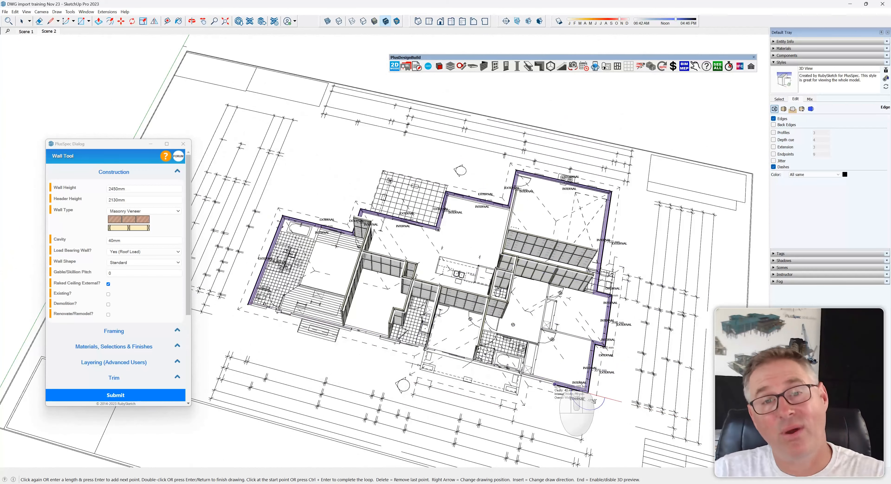
Trace the long front wall along the plan back to the starting corner beside the tiled bathroom, closing the external wall loop.
scroll(555, 389, up, 5)
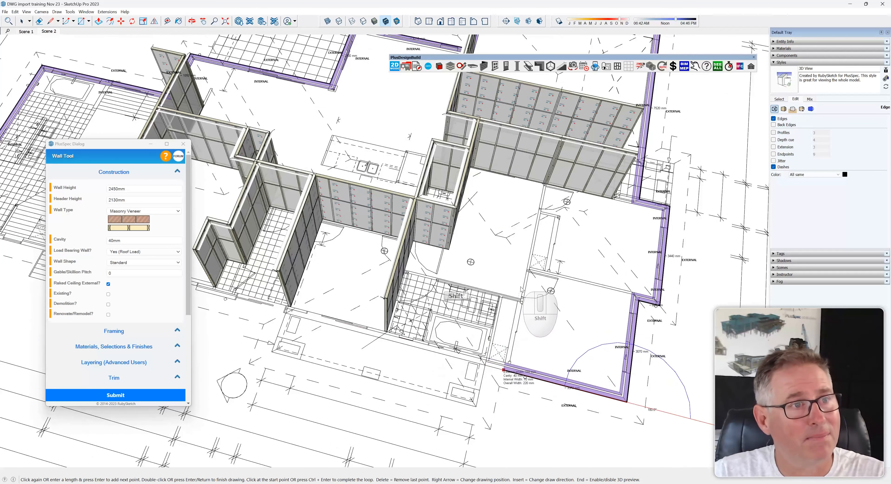
scroll(522, 286, down, 6)
scroll(528, 327, down, 5)
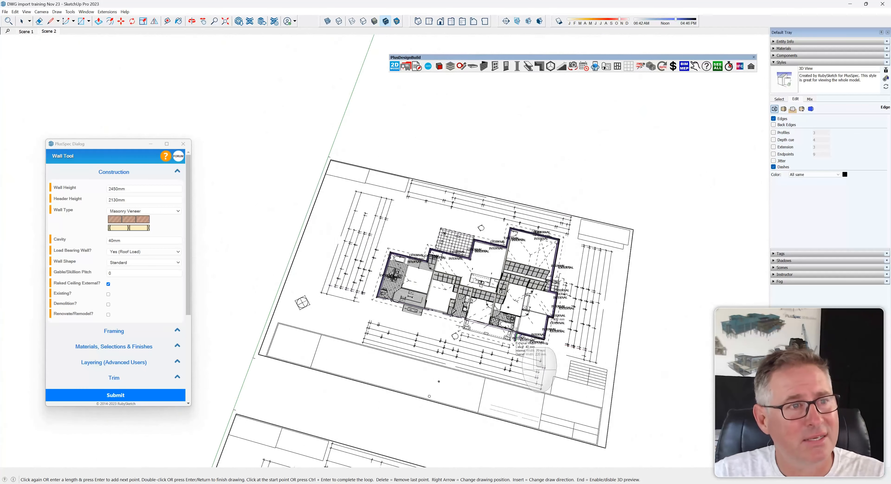
scroll(521, 341, up, 3)
scroll(300, 278, up, 3)
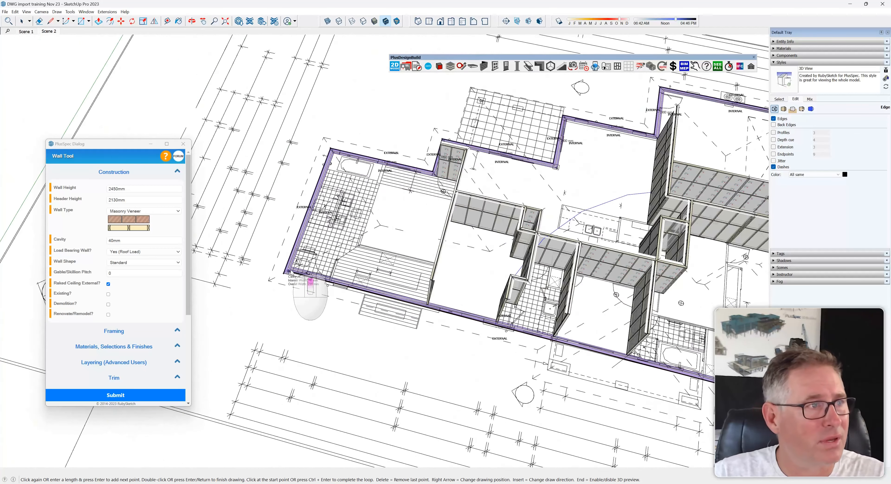
Create a metal hip roof with a 25-degree pitch from the house's external walls.
scroll(282, 305, down, 6)
middle_drag(293, 305, 326, 307)
scroll(461, 384, up, 3)
mouse_move(467, 384)
middle_down()
mouse_move(416, 346)
mouse_move(389, 272)
mouse_move(405, 306)
middle_up()
right_click(411, 315)
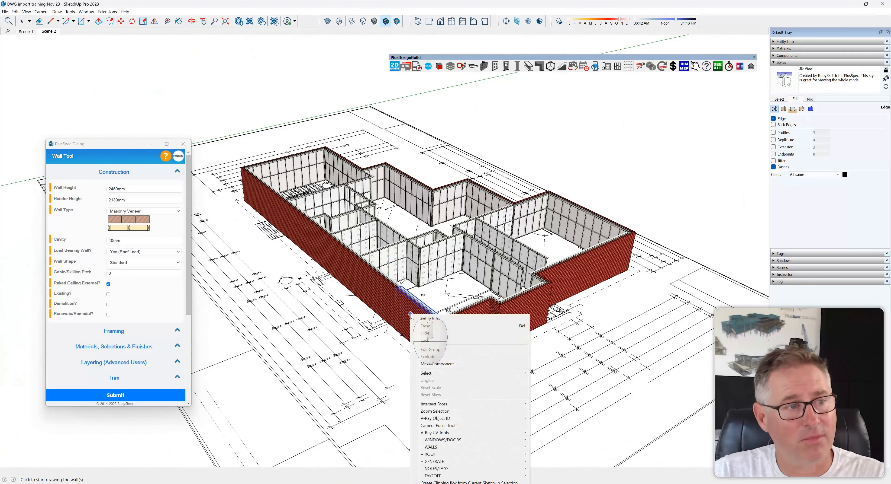
mouse_move(446, 449)
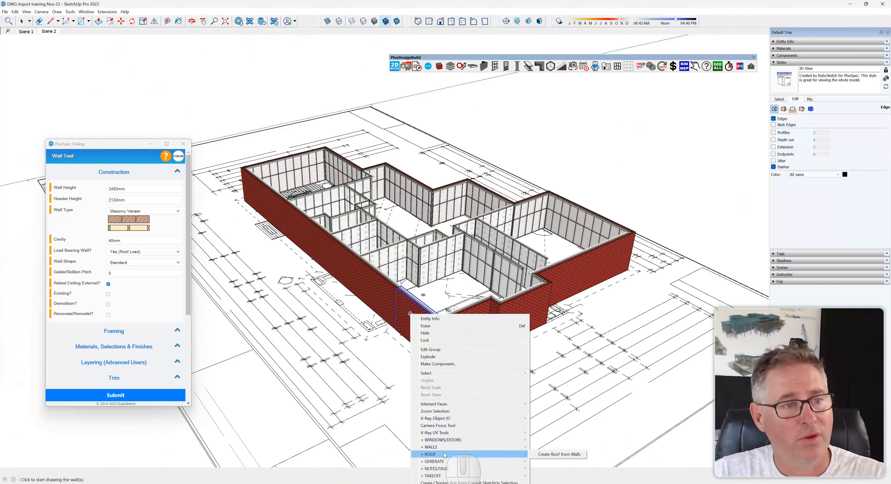
click(538, 458)
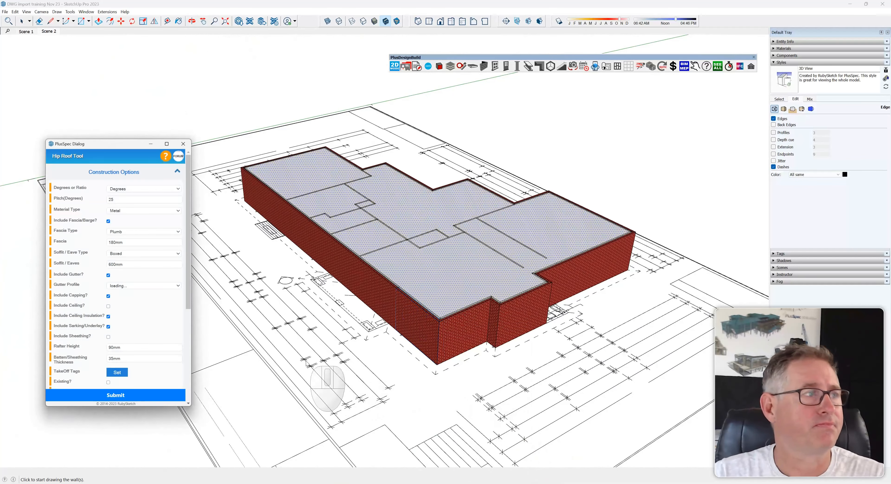
click(149, 395)
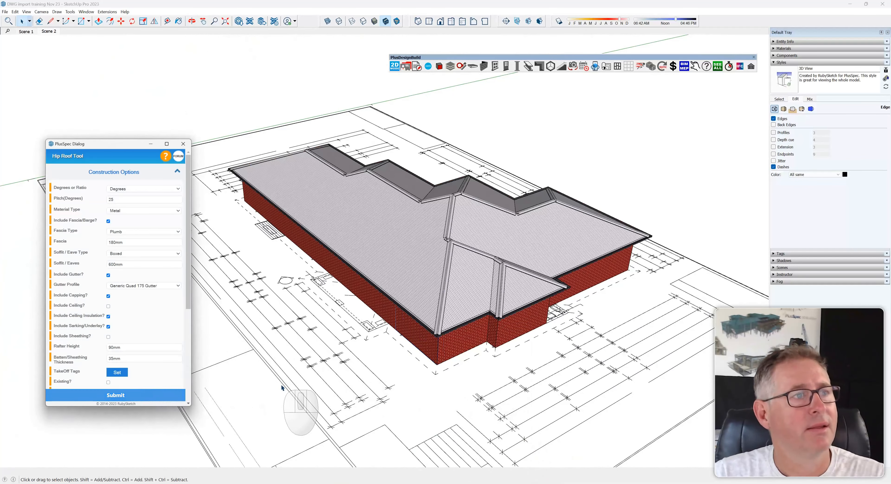
Examine the hip roof and brick walls against the imported DWG plan, close up and from a distance.
middle_drag(404, 280, 473, 236)
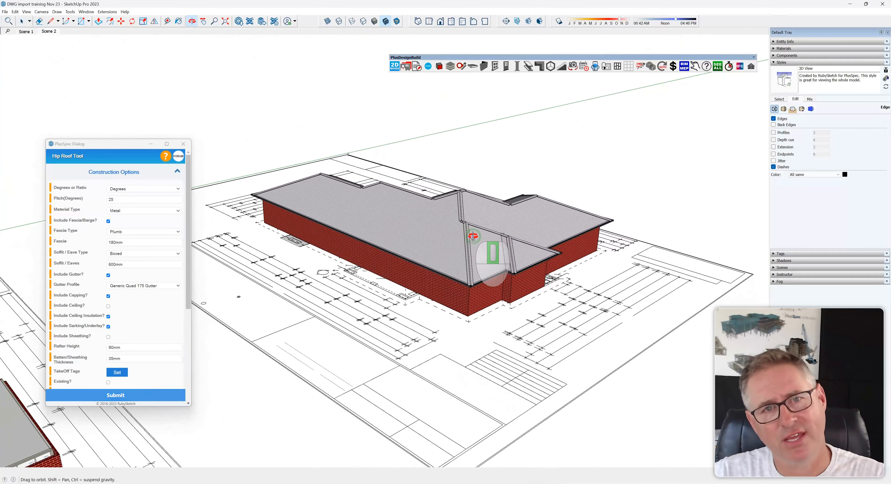
click(525, 339)
scroll(418, 378, up, 5)
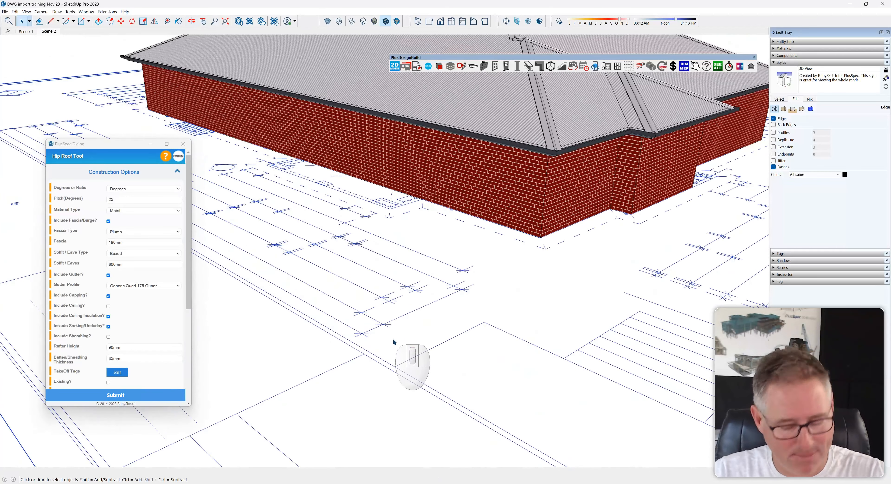
key(l)
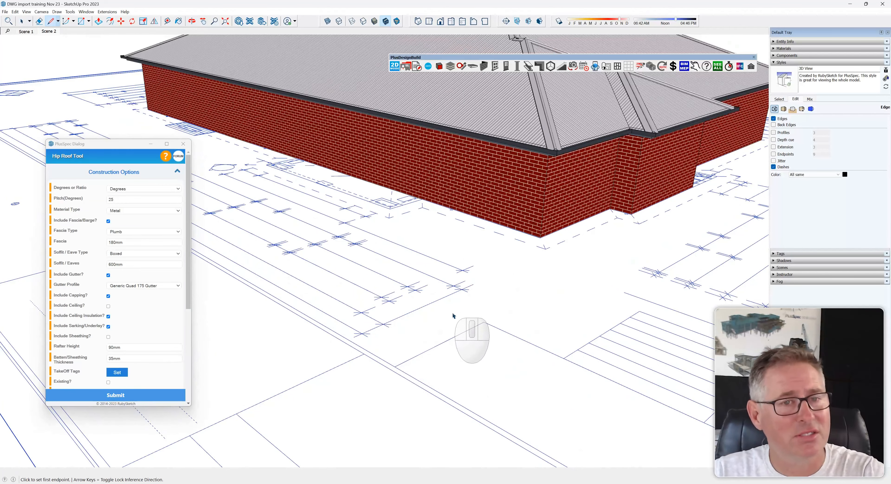
key(space)
scroll(452, 313, down, 4)
scroll(453, 314, down, 1)
scroll(453, 316, down, 1)
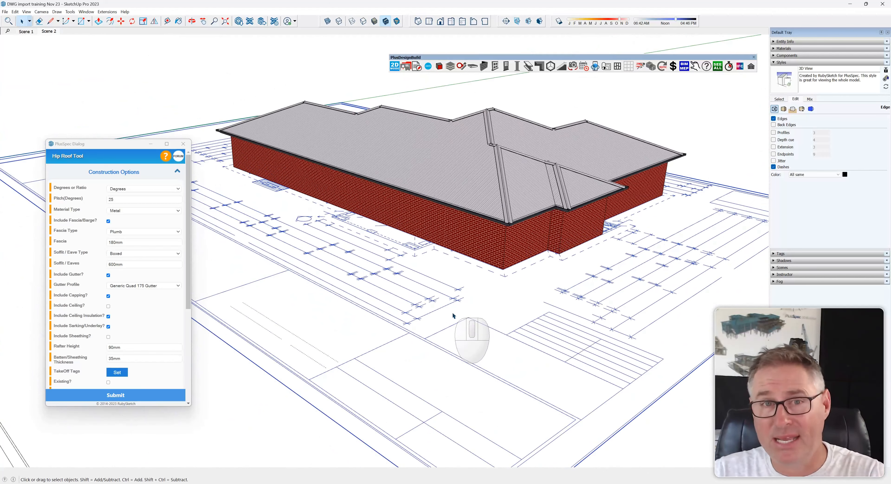
scroll(454, 316, down, 3)
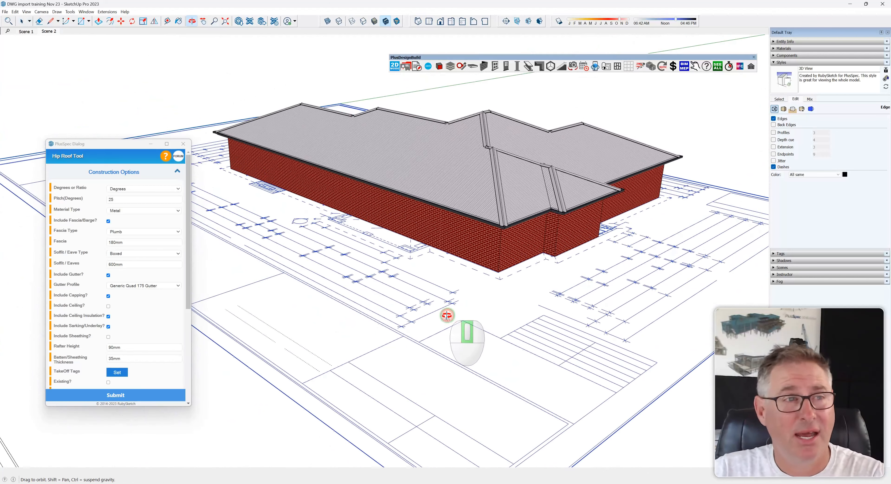